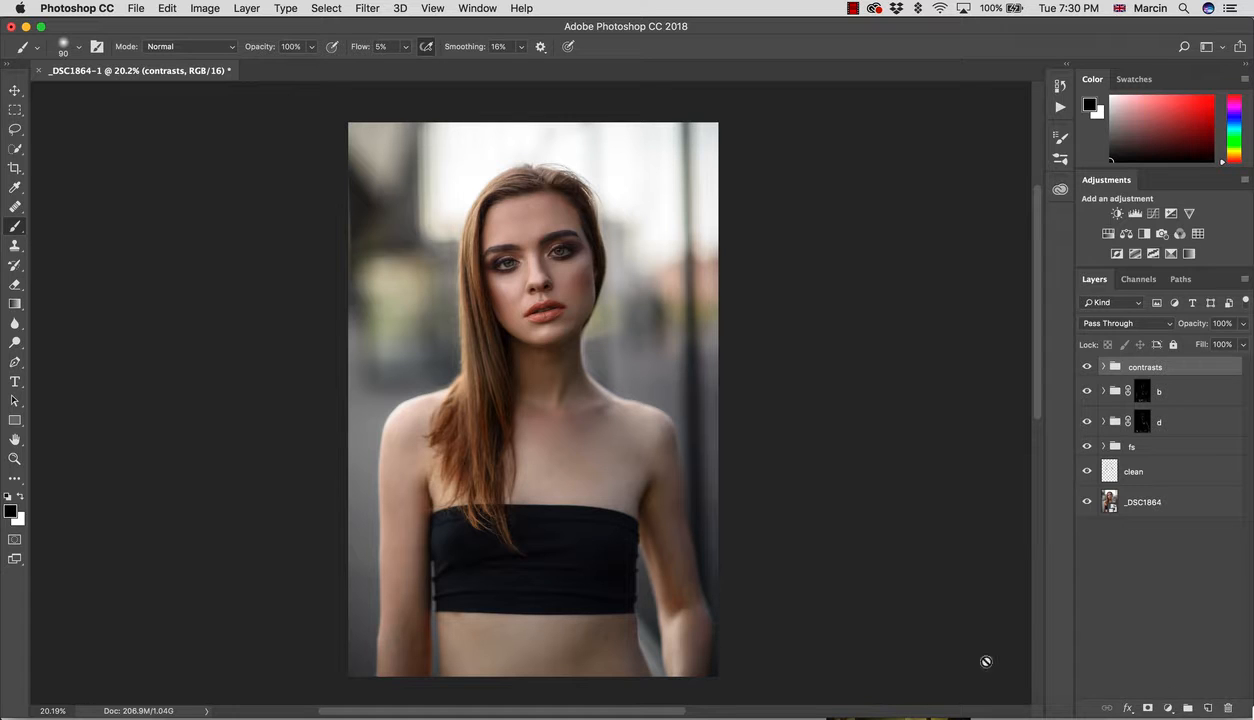
# Step: Open the new fill or adjustment layer menu at the bottom of the Layers panel
pyautogui.click(1167, 708)
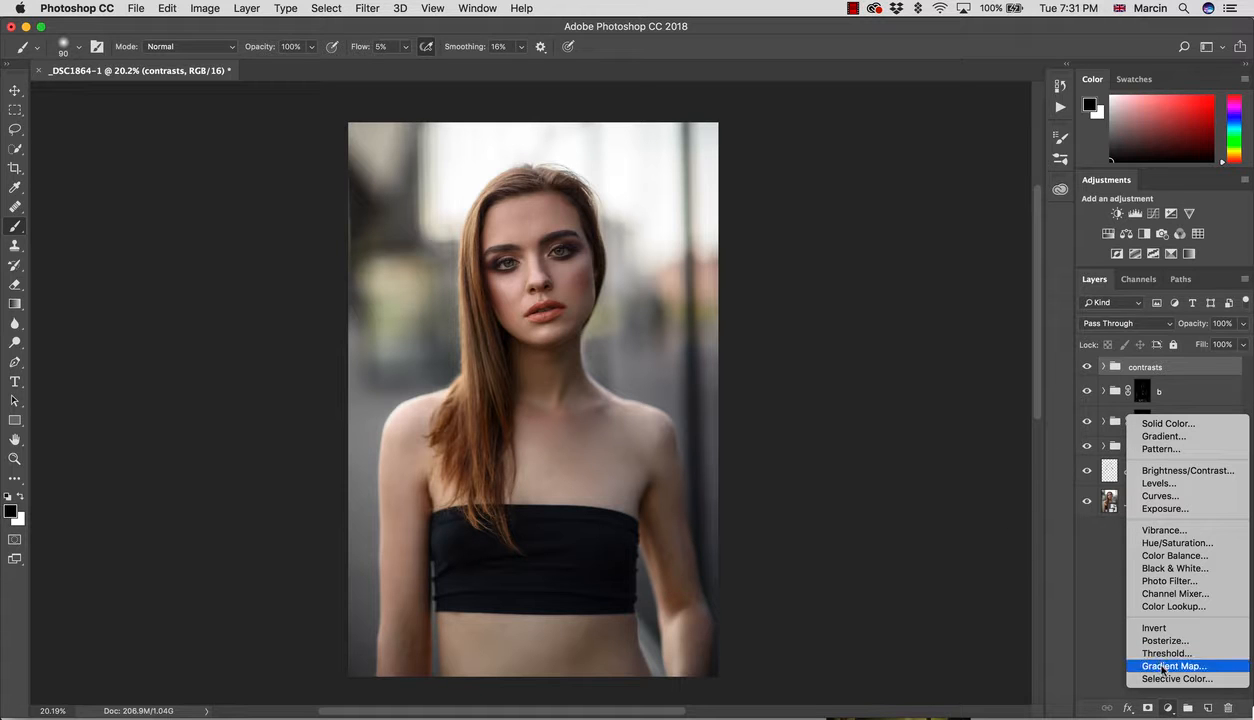
# Step: Add a Gradient Map layer and set its left stop to dark brown #332507
pyautogui.click(1163, 666)
pyautogui.click(746, 262)
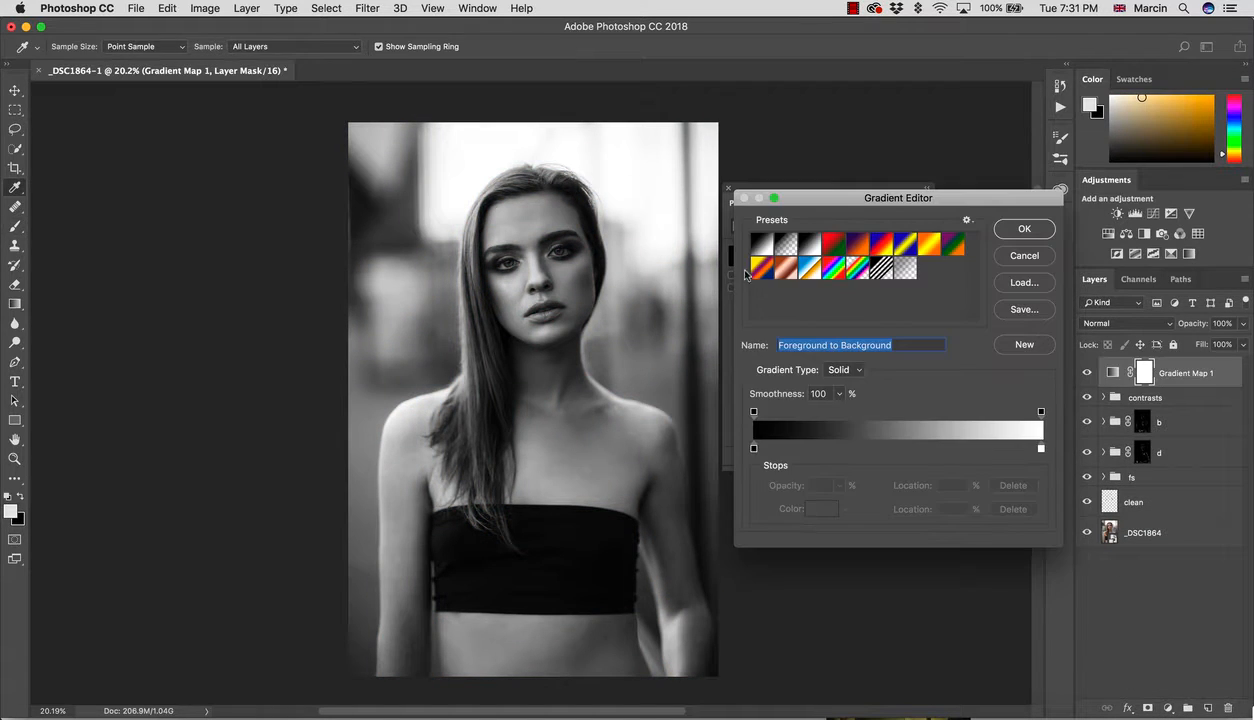
pyautogui.click(755, 449)
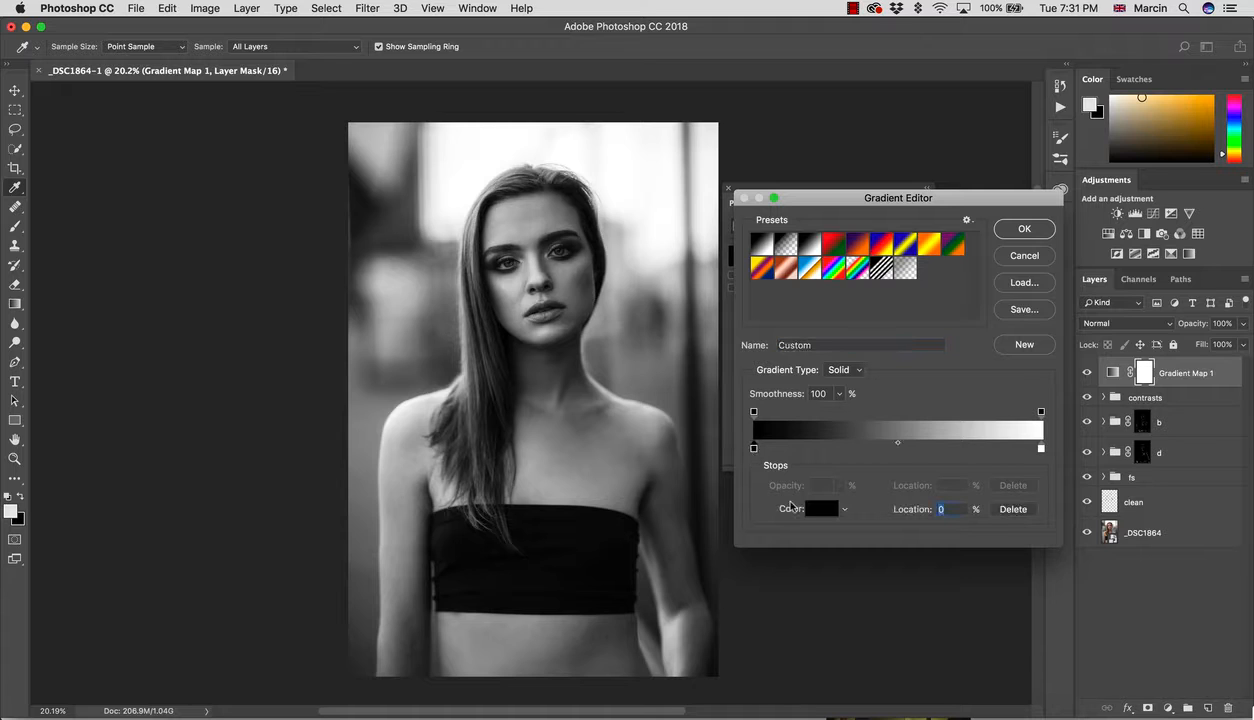
pyautogui.click(806, 509)
pyautogui.click(997, 601)
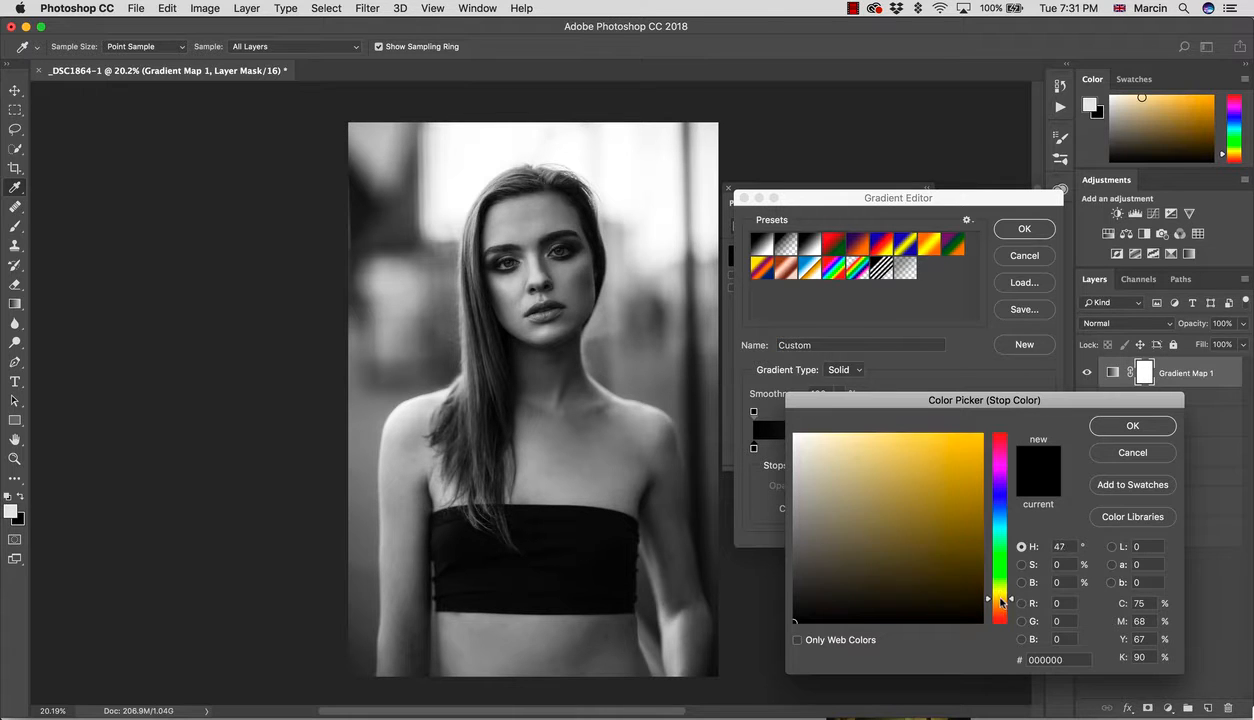
pyautogui.click(953, 583)
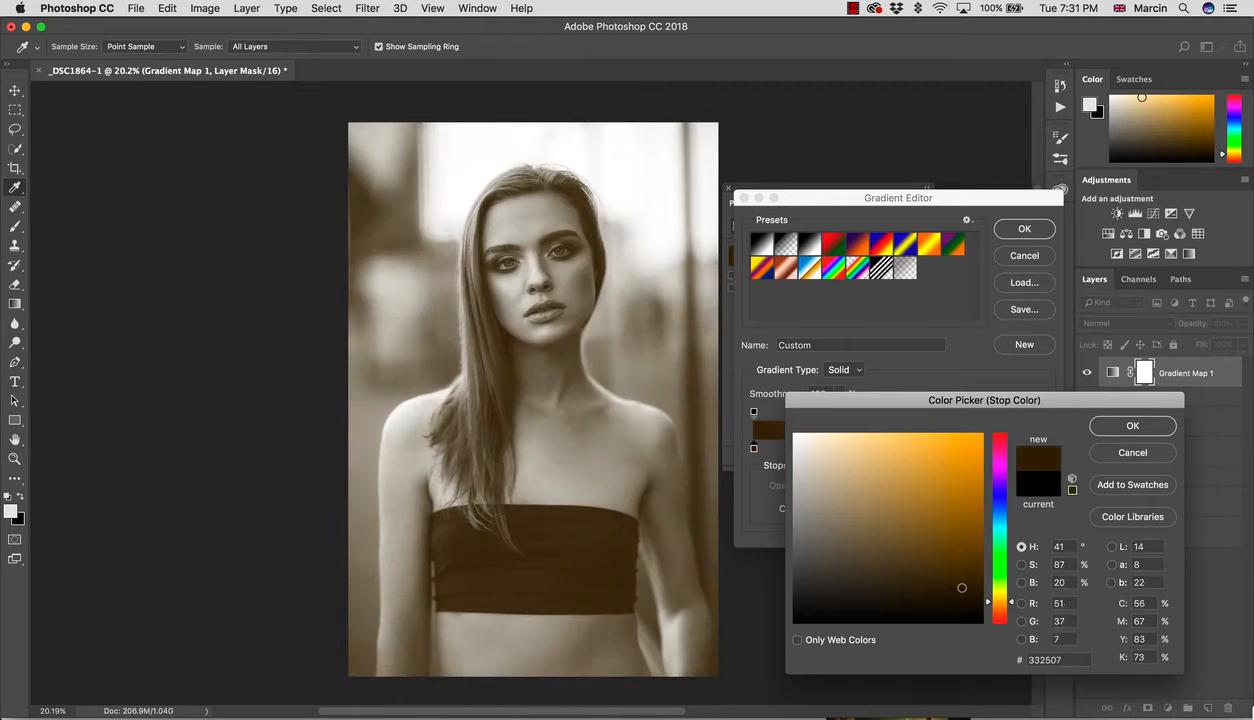
pyautogui.click(1096, 424)
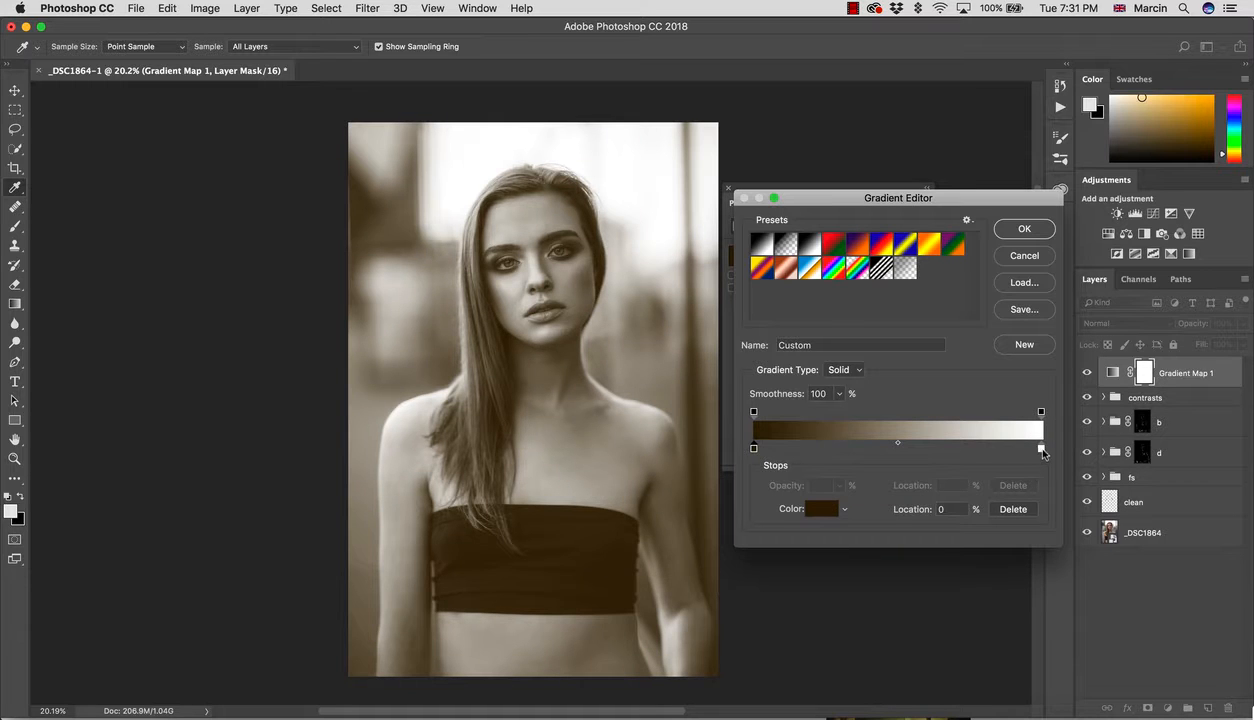
# Step: Set the gradient's right stop to a warm light tan
pyautogui.click(1041, 449)
pyautogui.click(815, 506)
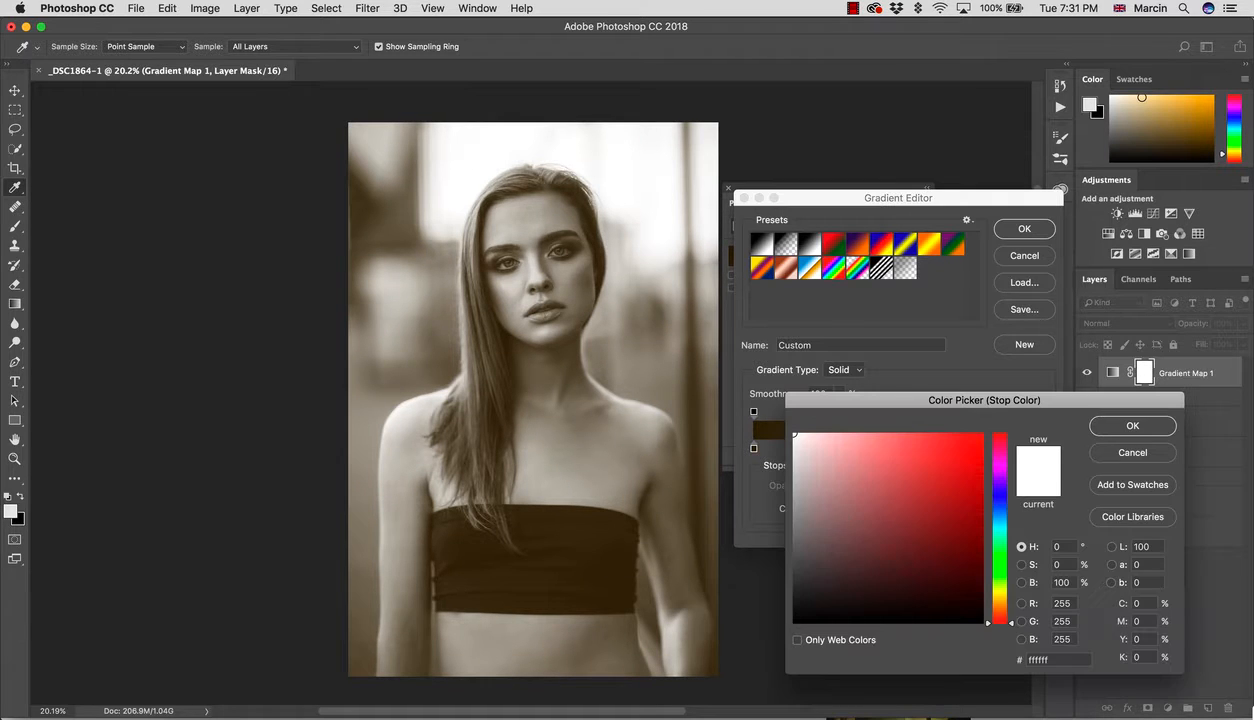
pyautogui.click(996, 603)
pyautogui.click(889, 489)
pyautogui.click(875, 474)
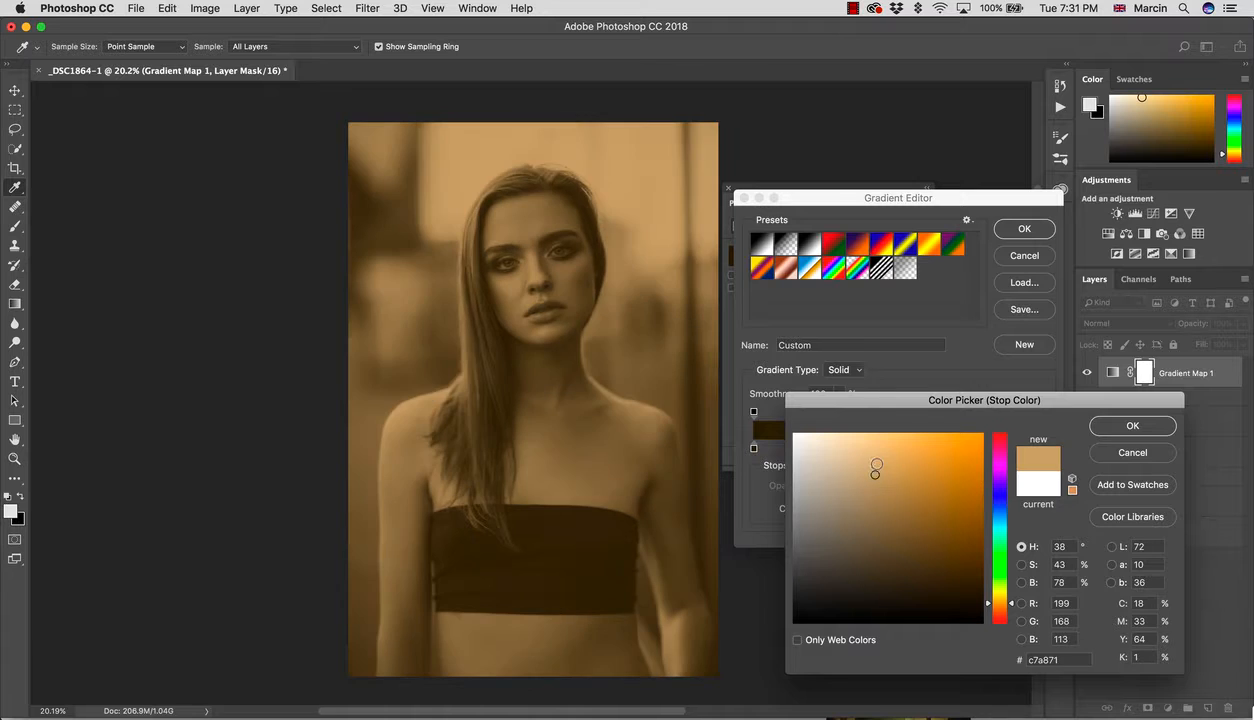
pyautogui.click(873, 455)
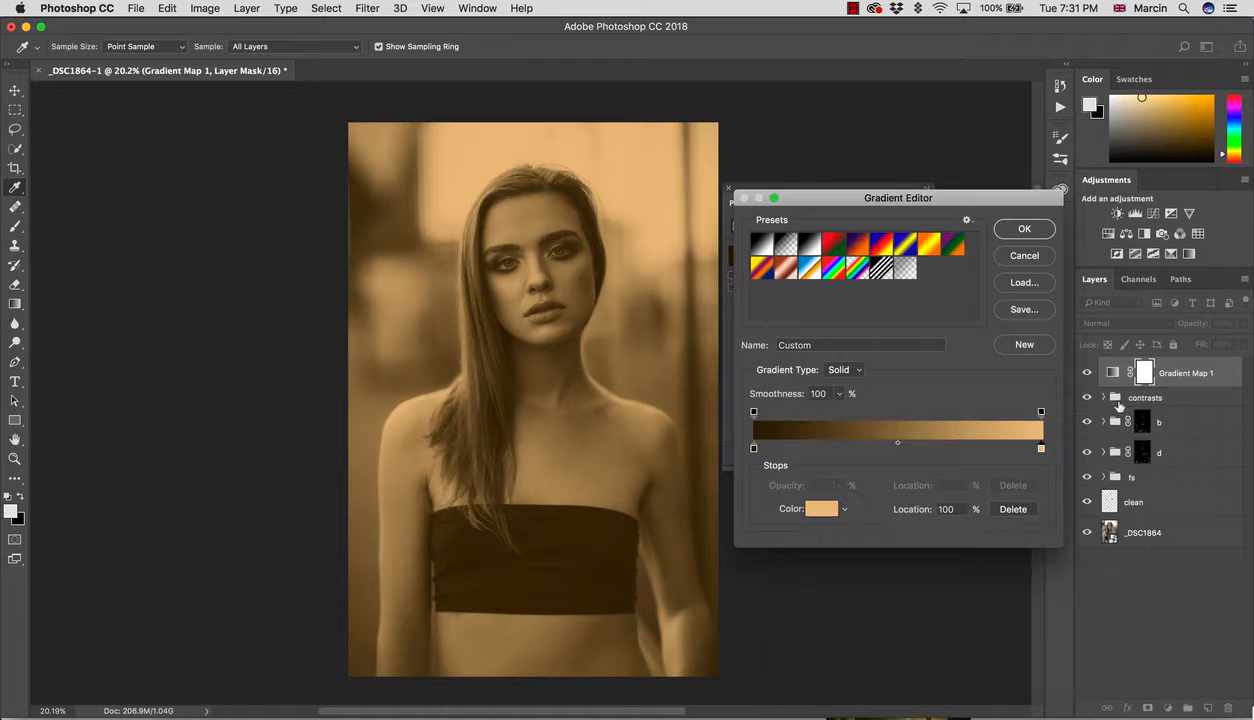
pyautogui.click(1132, 425)
# Step: Try the gradient map at Soft Light blend mode and 18% opacity, then delete the layer
pyautogui.click(1005, 229)
pyautogui.click(1110, 323)
pyautogui.click(1104, 494)
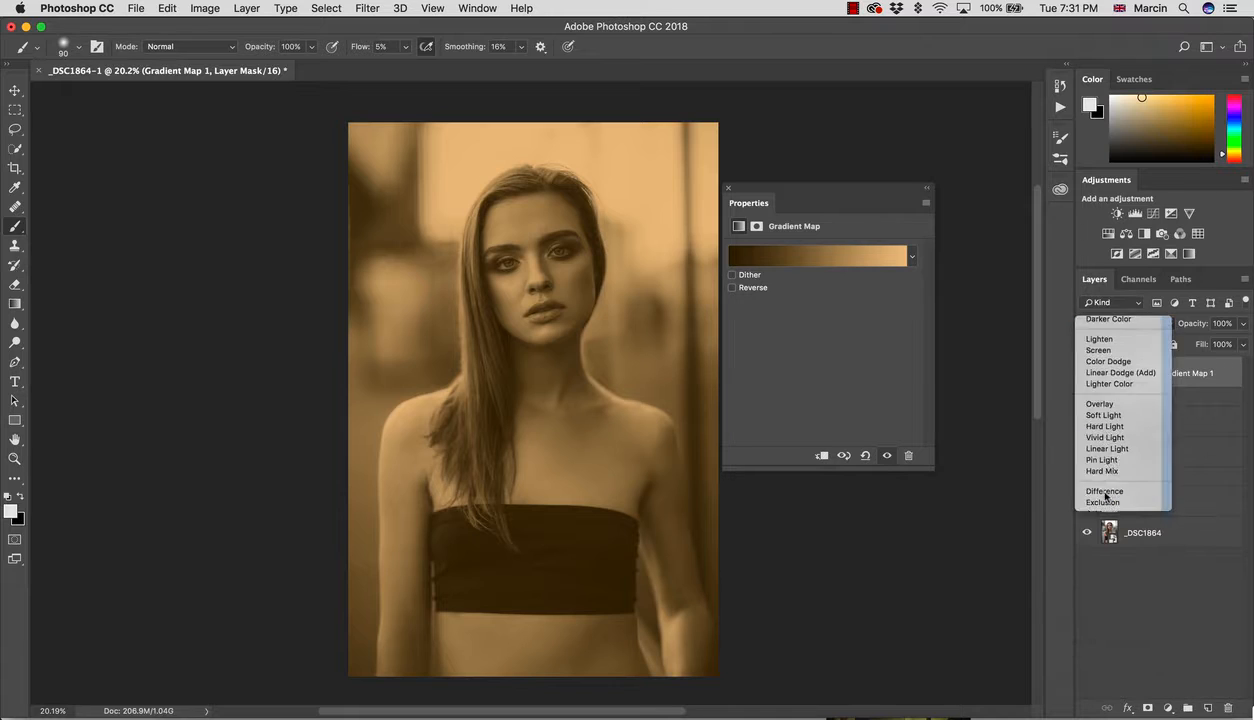
pyautogui.moveTo(1205, 332); pyautogui.dragTo(1114, 318)
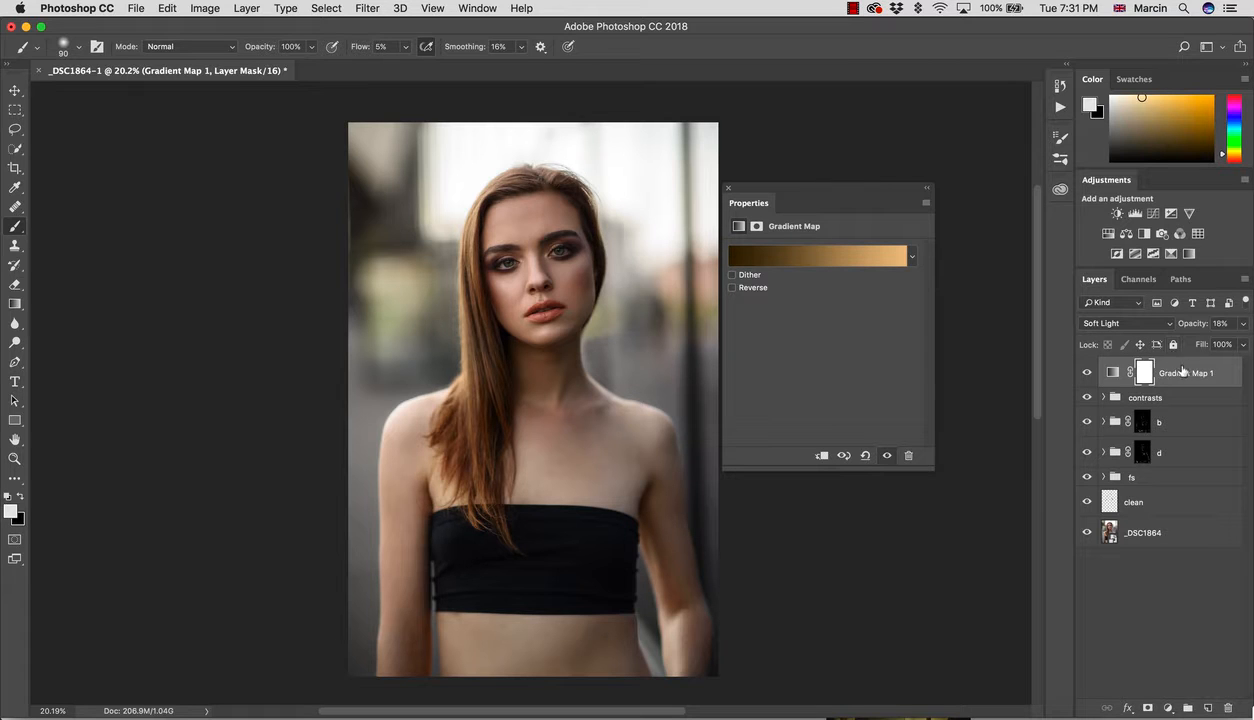
pyautogui.press('Delete')
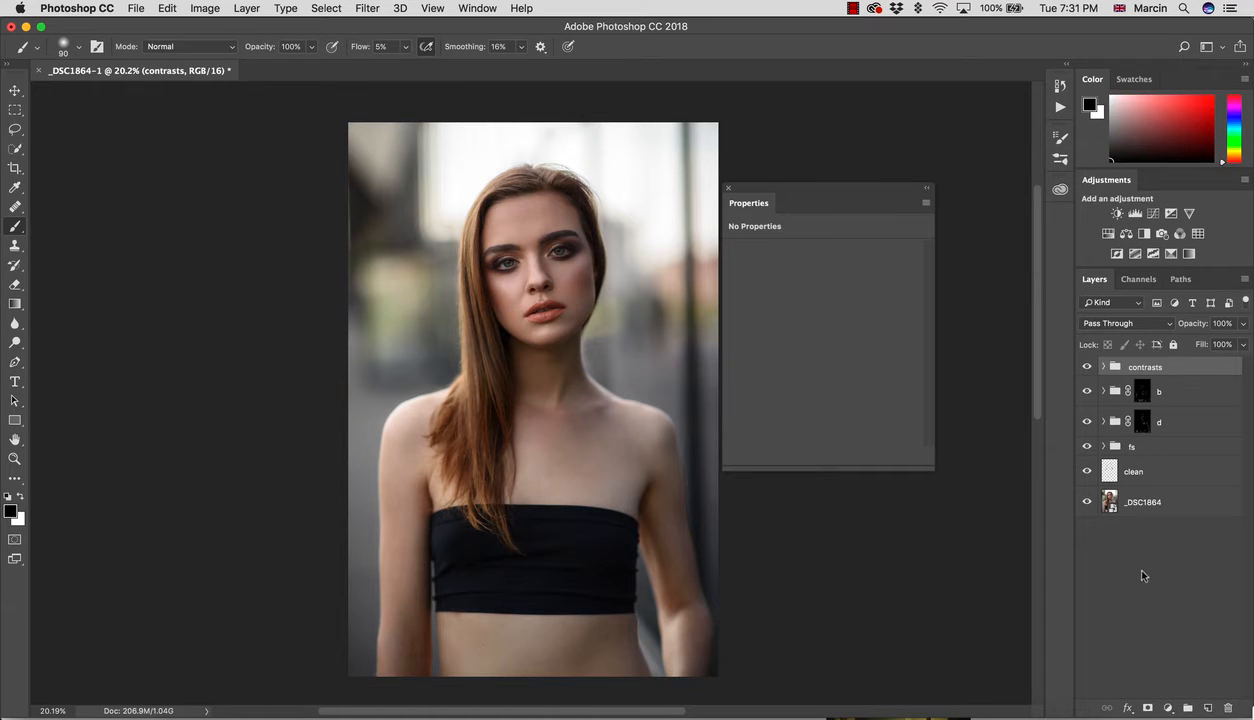
# Step: Add a Solid Color fill layer in dark brown #3e2f15 above the contrasts group
pyautogui.click(1168, 707)
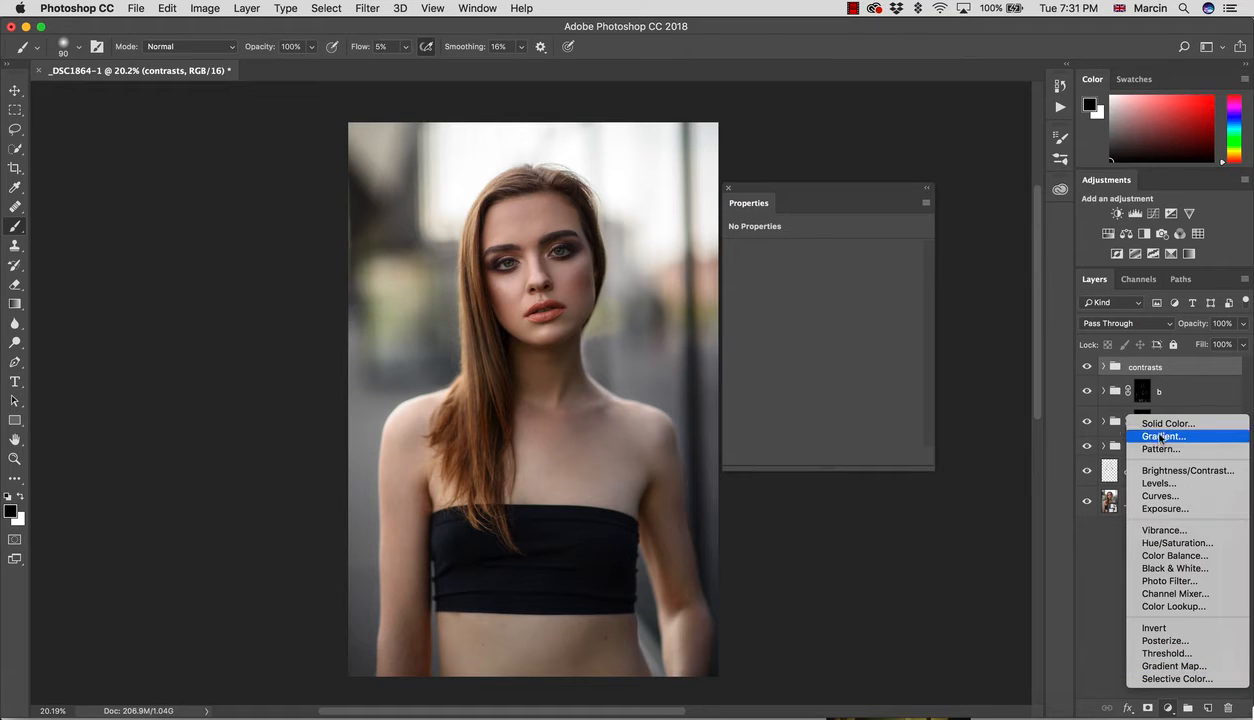
pyautogui.click(1155, 424)
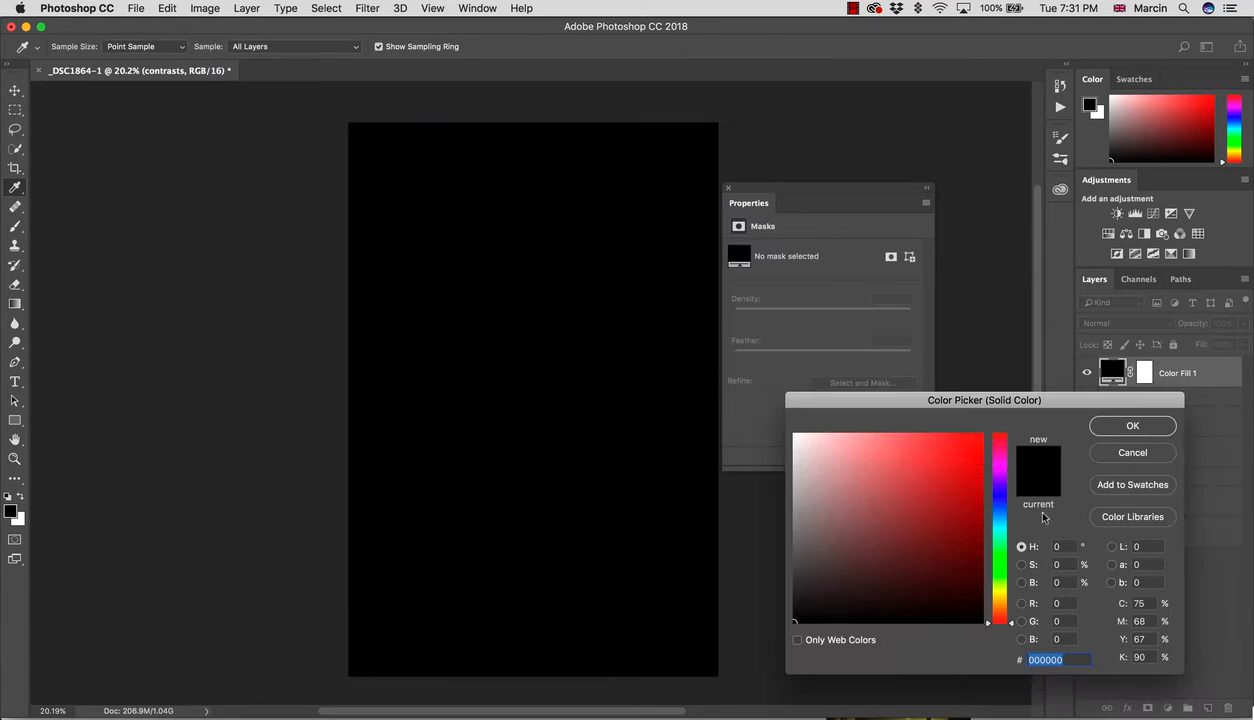
pyautogui.moveTo(1003, 610)
pyautogui.mouseDown()
pyautogui.moveTo(938, 566)
pyautogui.moveTo(951, 574)
pyautogui.moveTo(915, 582)
pyautogui.mouseUp()
pyautogui.click(1108, 426)
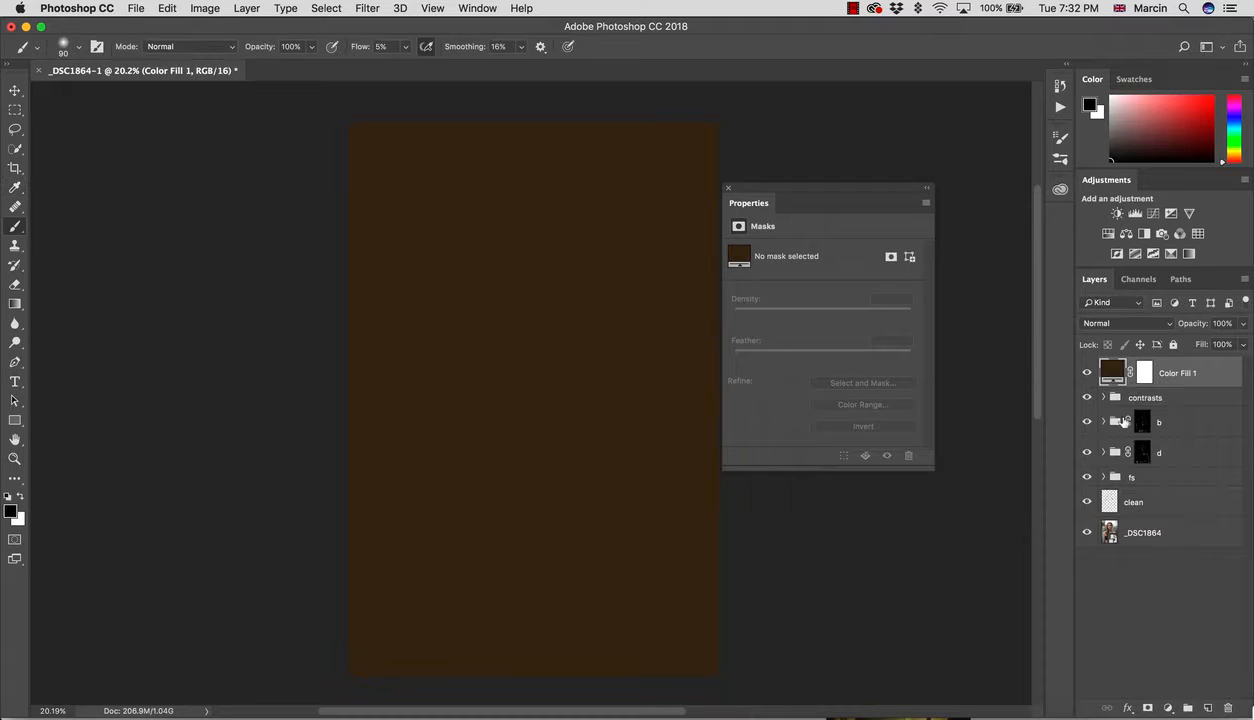
pyautogui.click(729, 188)
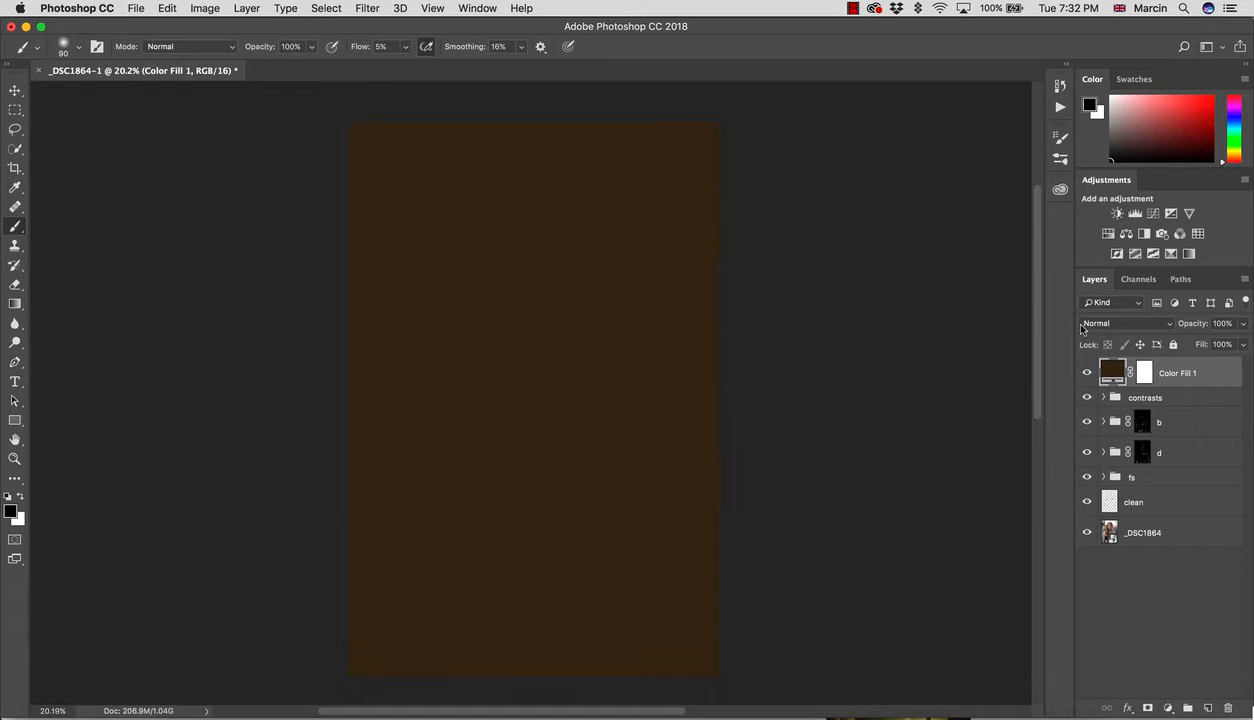
pyautogui.click(1216, 323)
# Step: Set the fill layer's opacity to 10% and toggle it to compare with the original
pyautogui.click(1216, 323)
pyautogui.doubleClick(1220, 323)
pyautogui.write('10')
pyautogui.click(1087, 374)
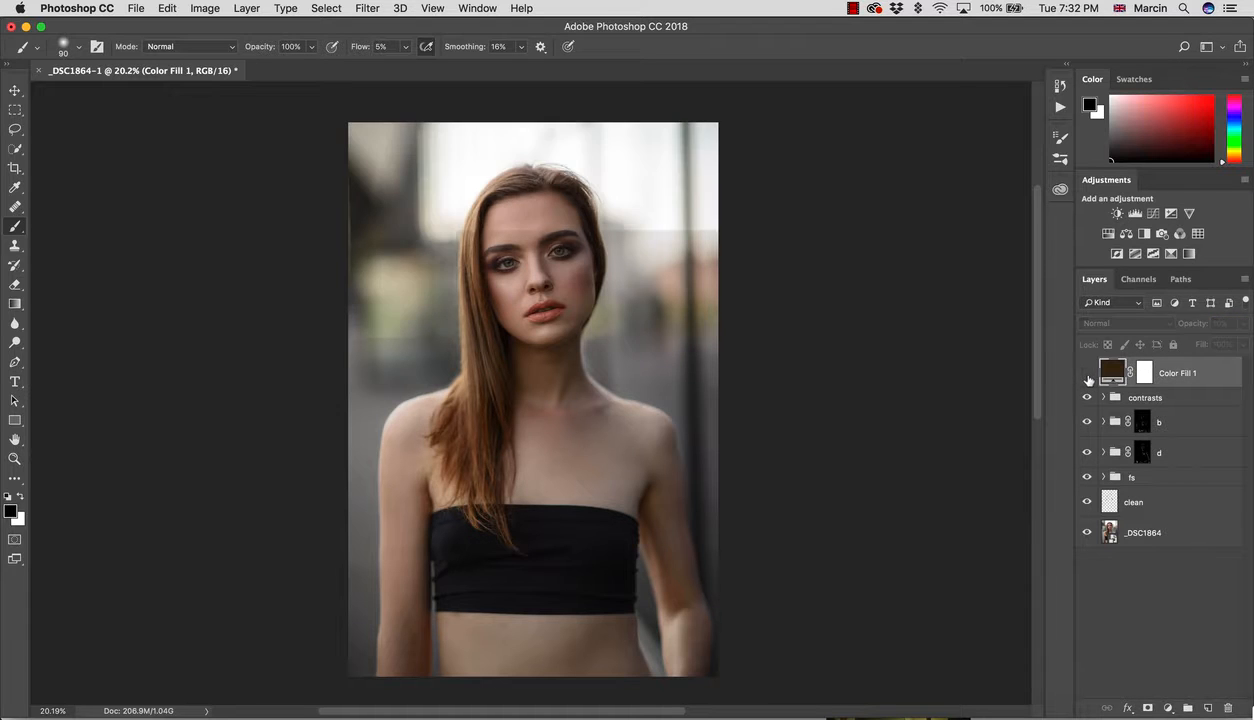
pyautogui.click(1087, 374)
pyautogui.click(1087, 377)
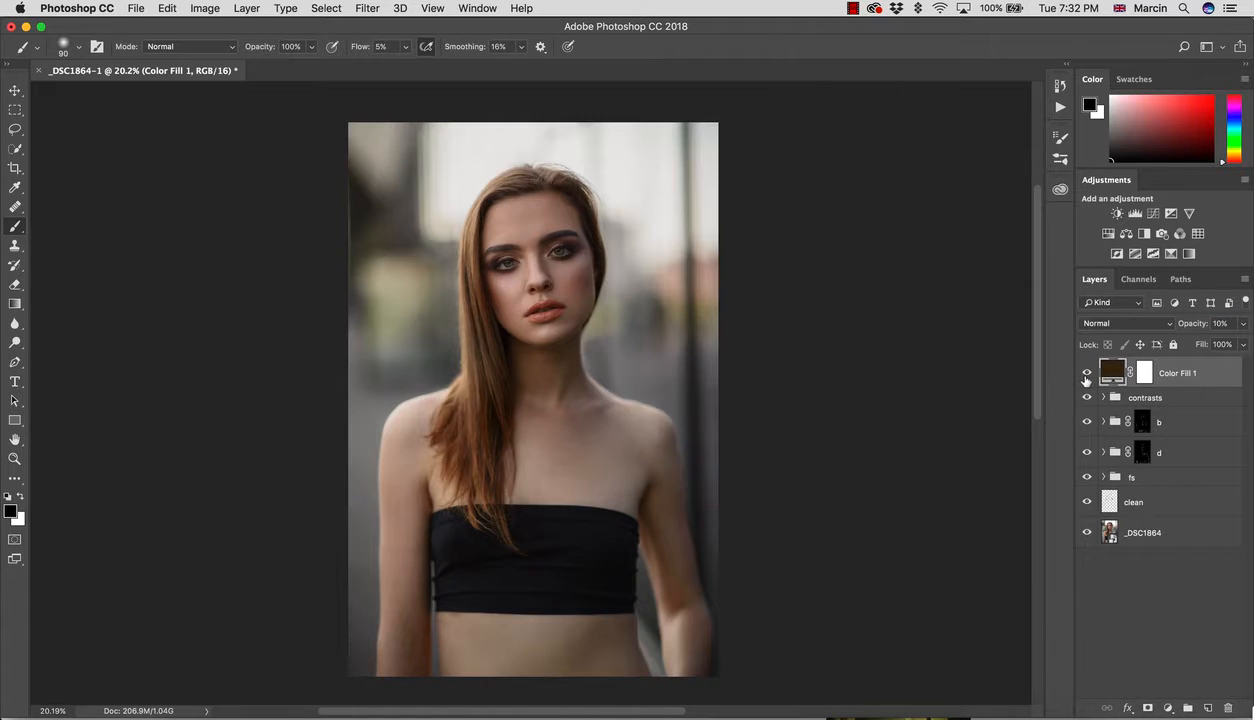
pyautogui.click(1103, 399)
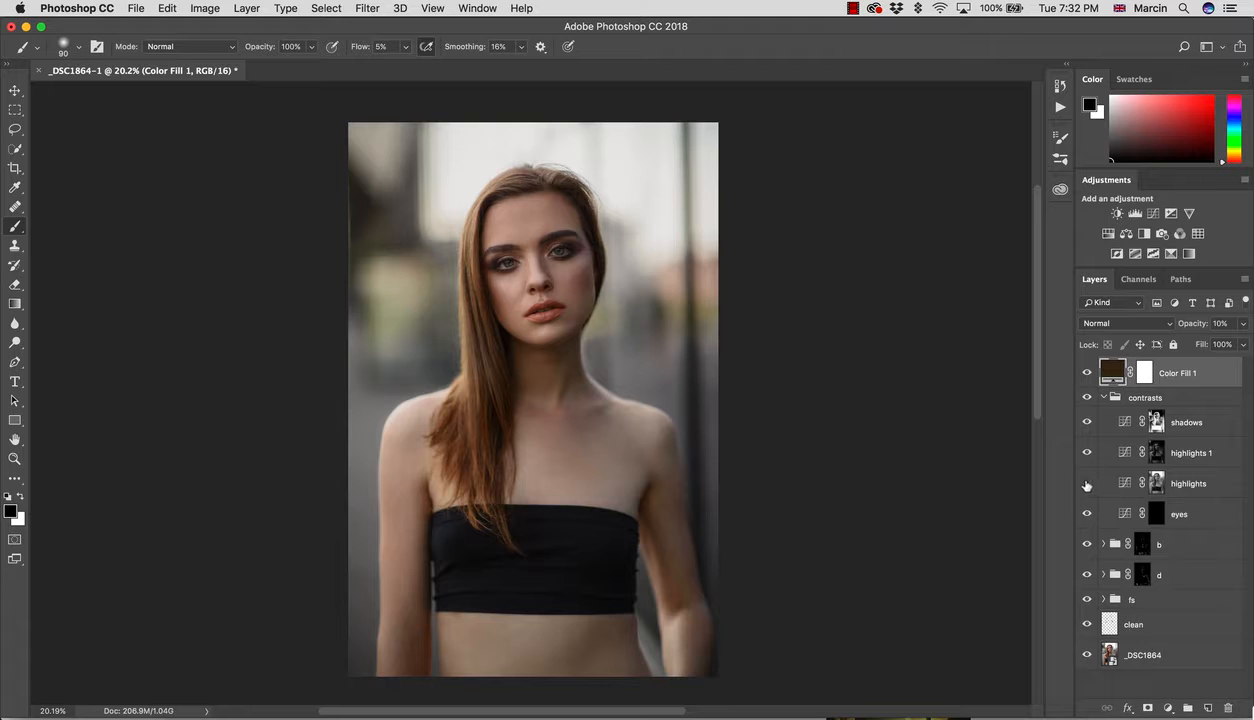
pyautogui.click(1103, 397)
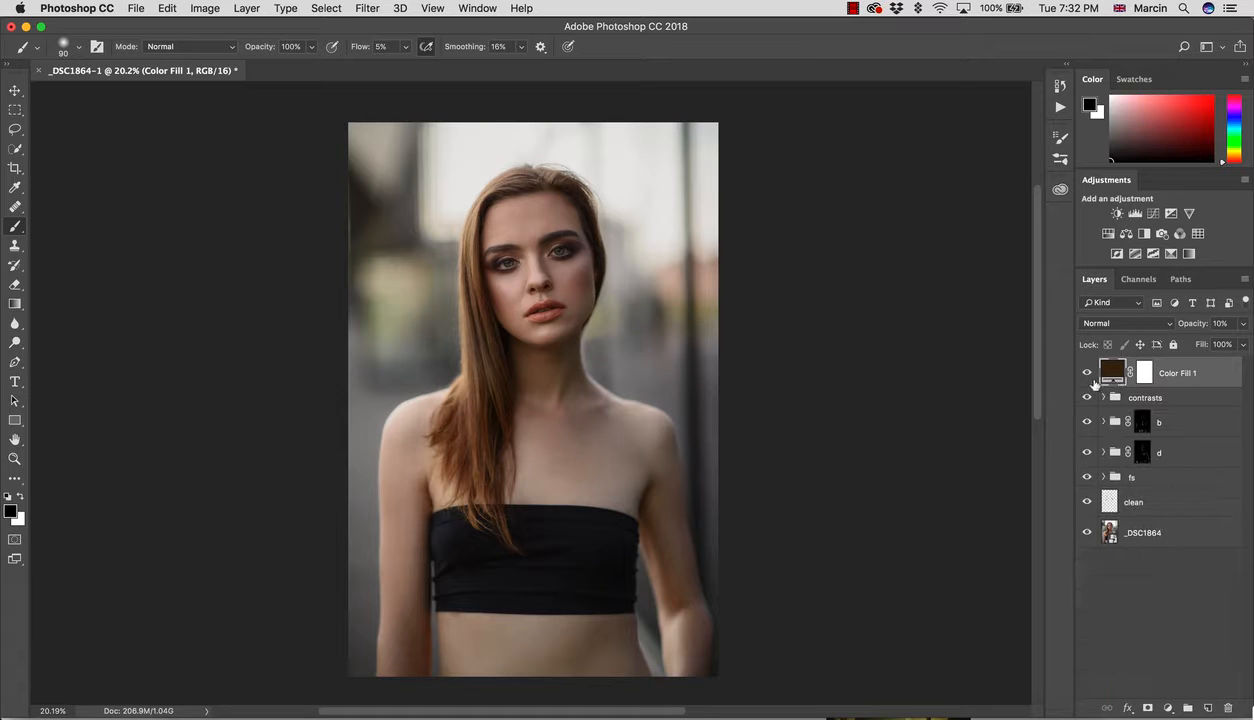
pyautogui.click(1087, 374)
pyautogui.click(1087, 374)
pyautogui.click(1087, 374)
pyautogui.click(1087, 374)
# Step: Rename the fill layer 'color 1' and lower its opacity to 7%
pyautogui.doubleClick(1165, 373)
pyautogui.write('color 1')
pyautogui.press('Return')
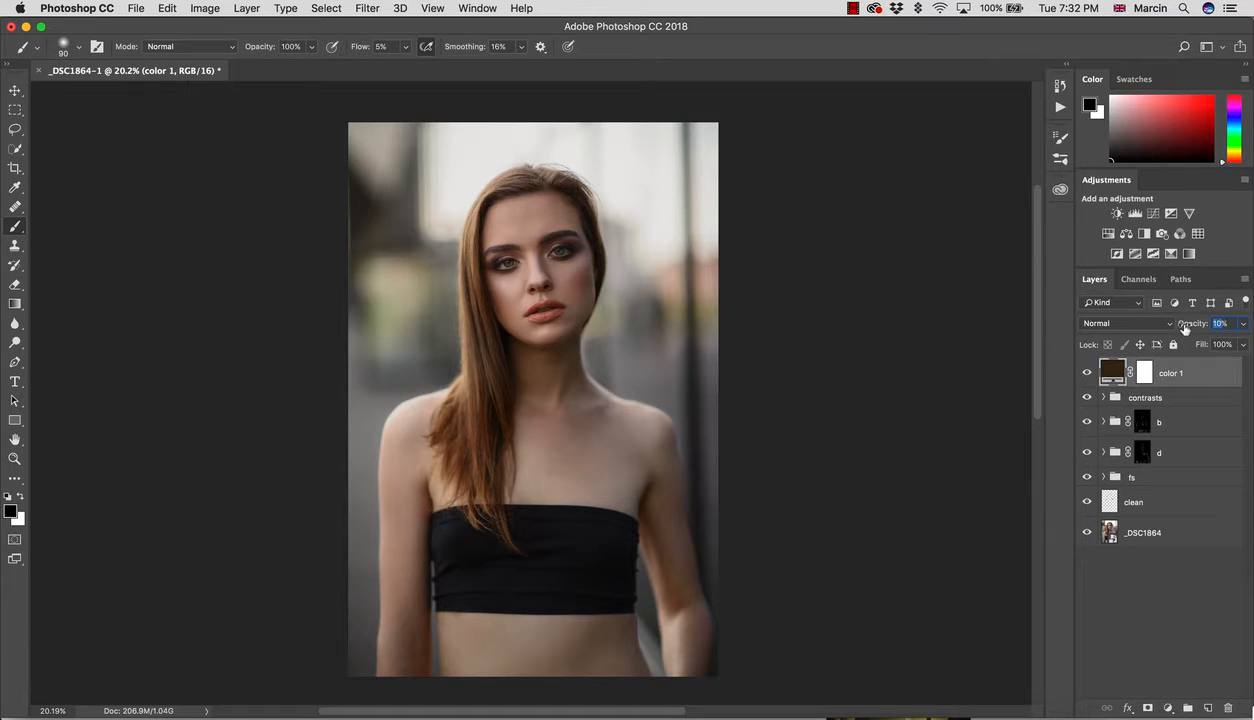
pyautogui.press('Down')
pyautogui.press('Down')
pyautogui.click(1087, 376)
pyautogui.click(1087, 376)
pyautogui.press('Down')
# Step: Add a Color Balance adjustment layer and name it 'h'
pyautogui.click(1167, 708)
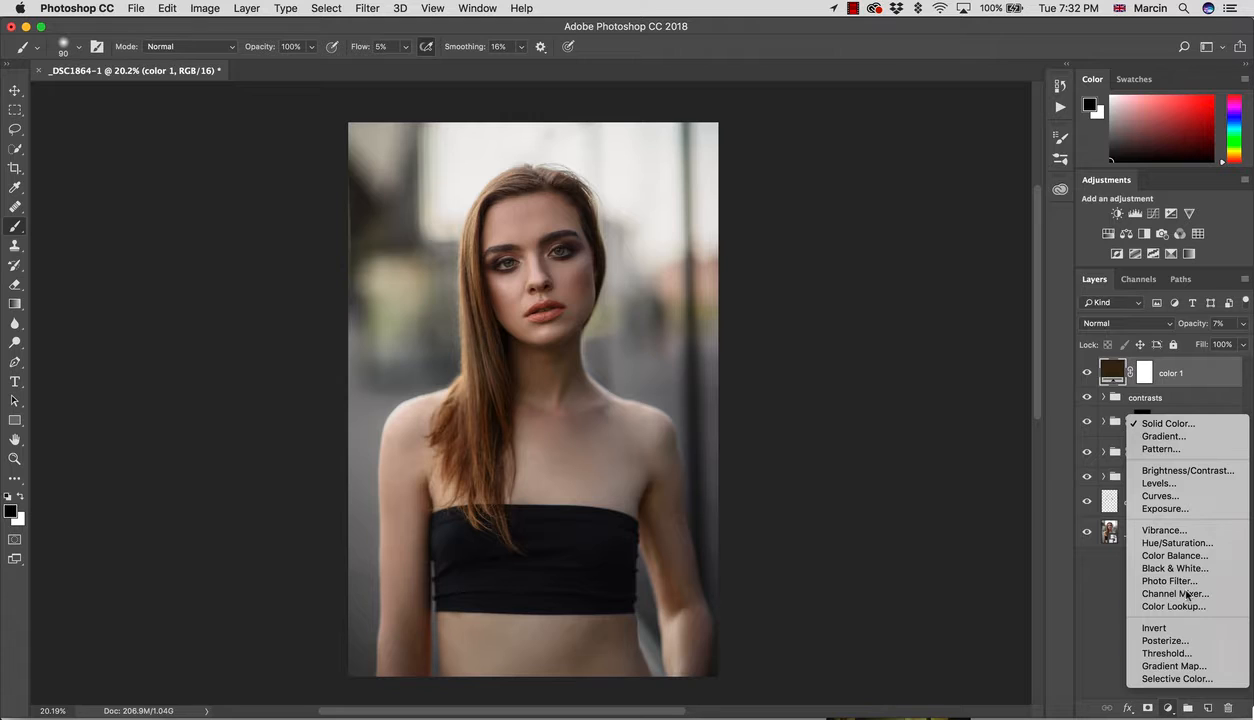
pyautogui.click(1175, 556)
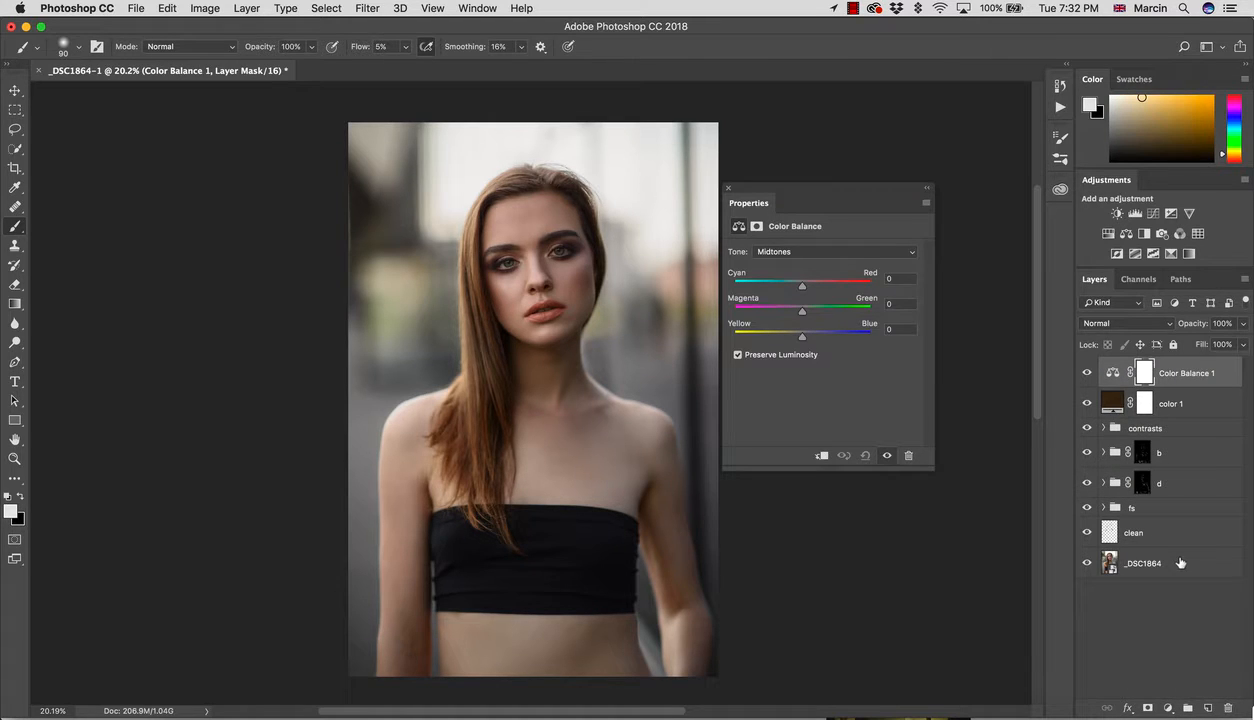
pyautogui.click(1185, 372)
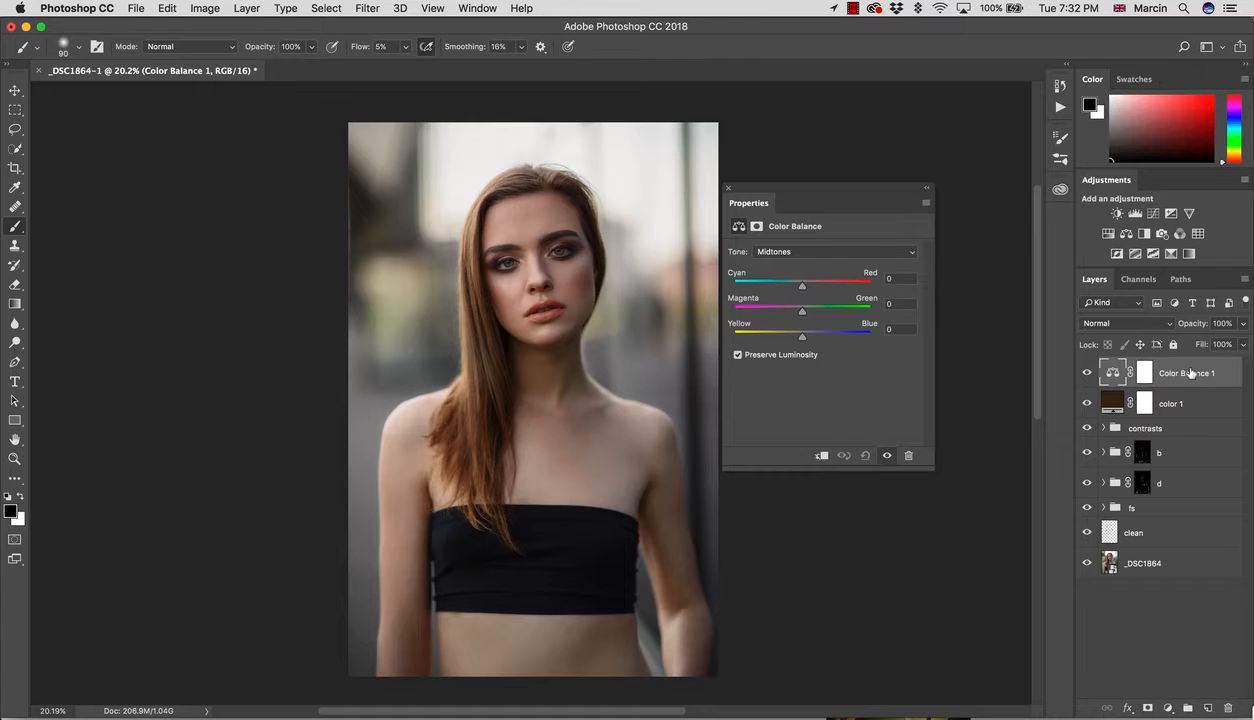
pyautogui.doubleClick(1188, 373)
pyautogui.write('h')
pyautogui.press('Return')
# Step: Duplicate h as a layer named 's', then reselect h and its tone range choices
pyautogui.press('super+j')
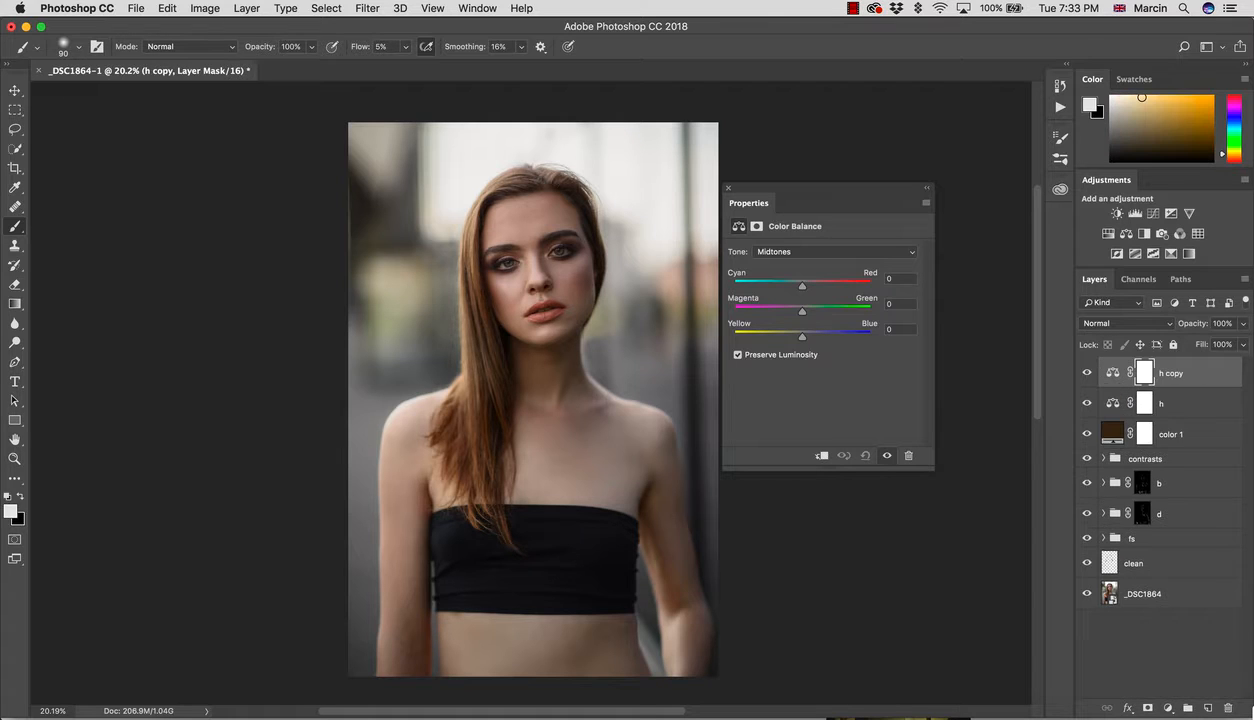
pyautogui.doubleClick(1168, 373)
pyautogui.write('s')
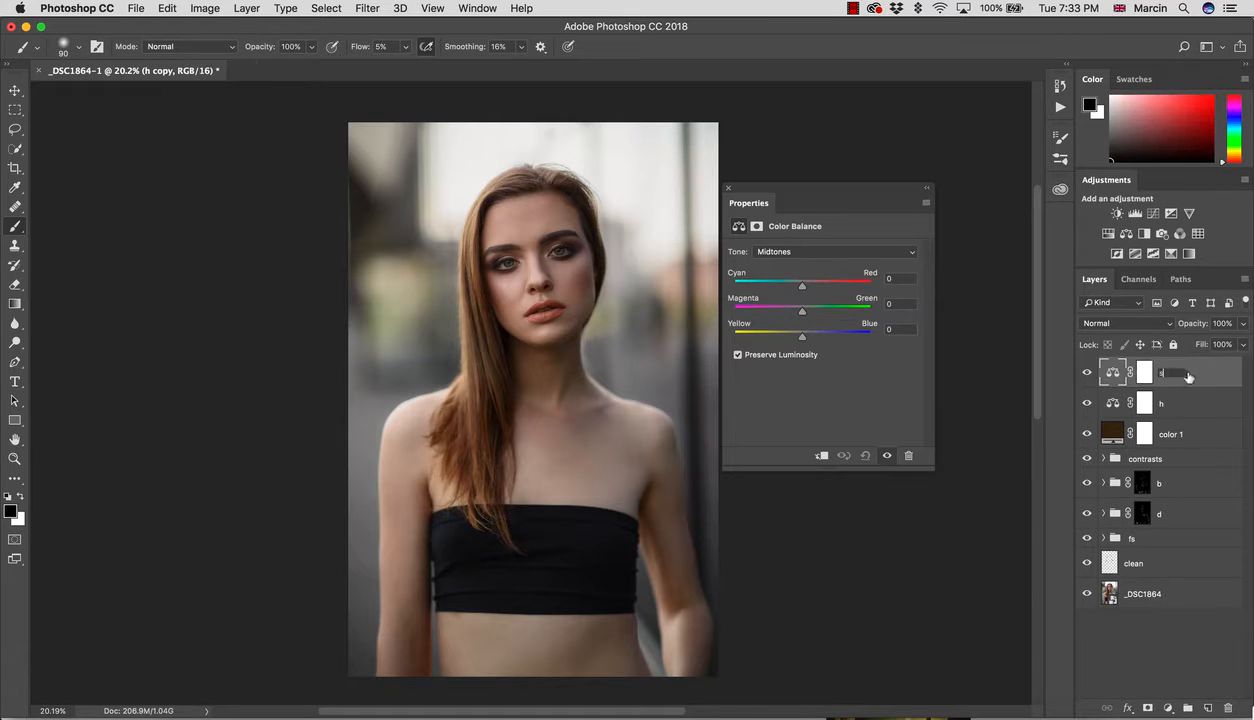
pyautogui.press('Return')
pyautogui.click(1144, 401)
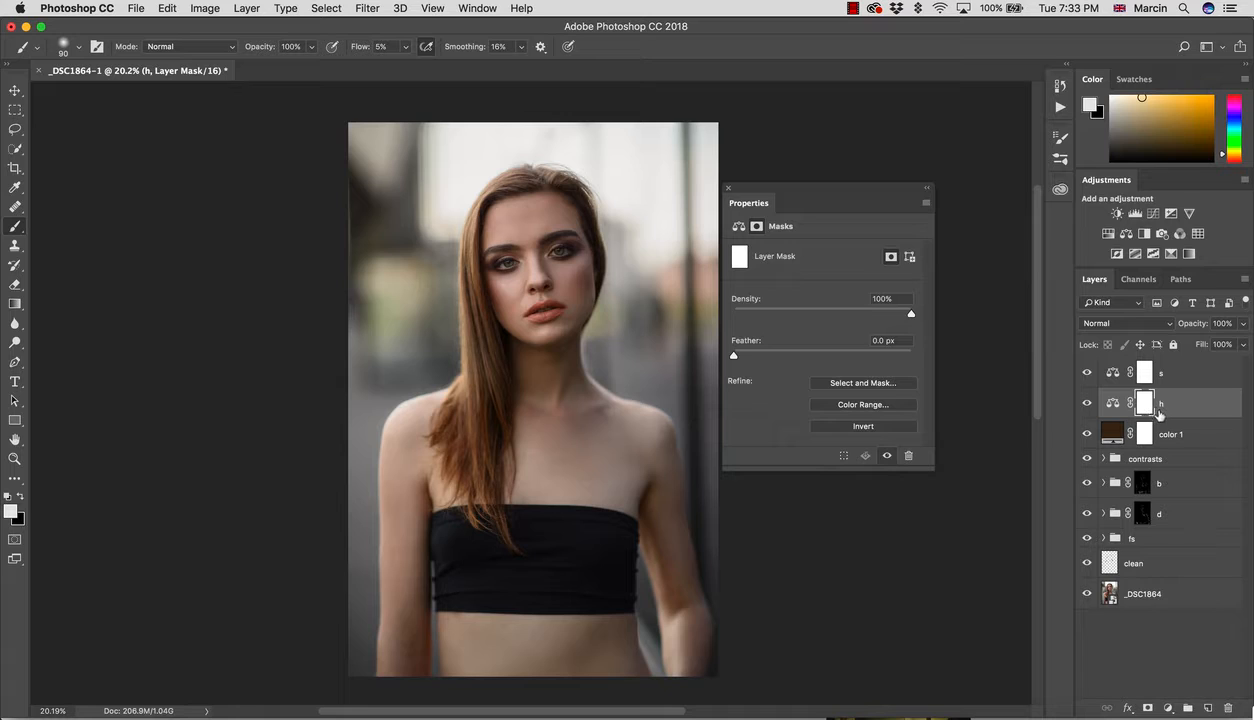
pyautogui.click(738, 226)
pyautogui.click(776, 251)
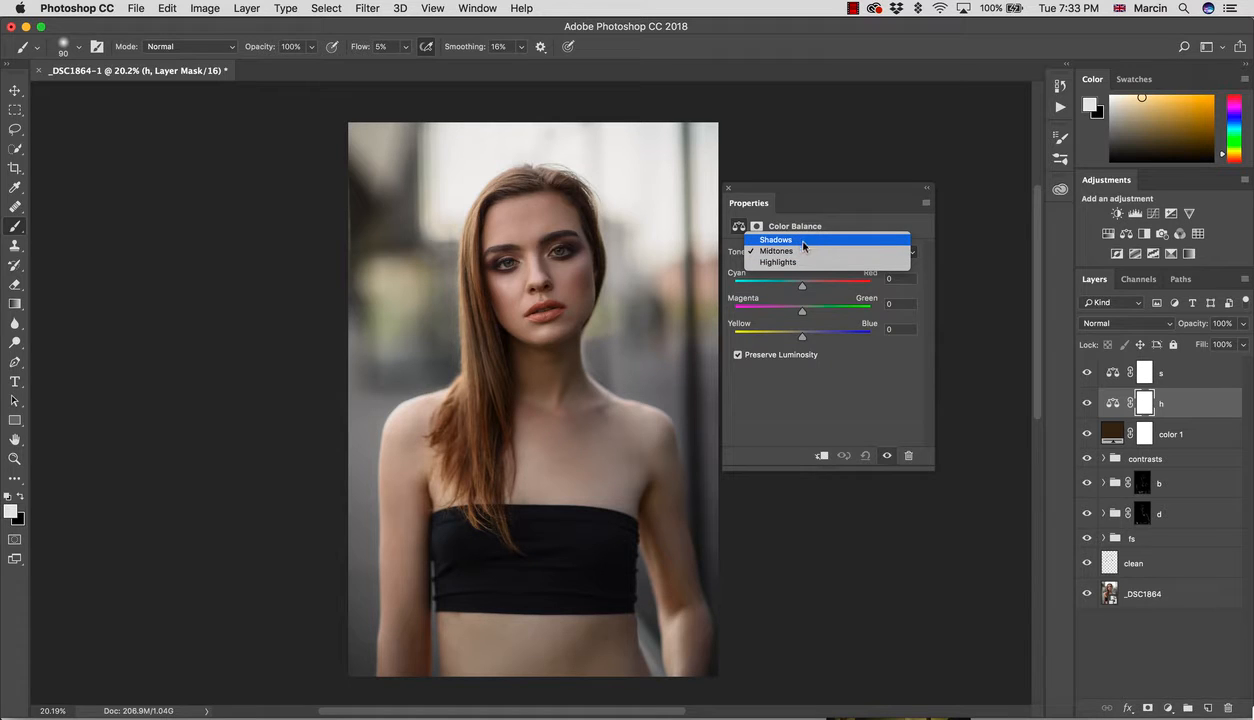
# Step: Apply the merged image to h's mask with Multiply and Invert off
pyautogui.click(880, 402)
pyautogui.click(1150, 408)
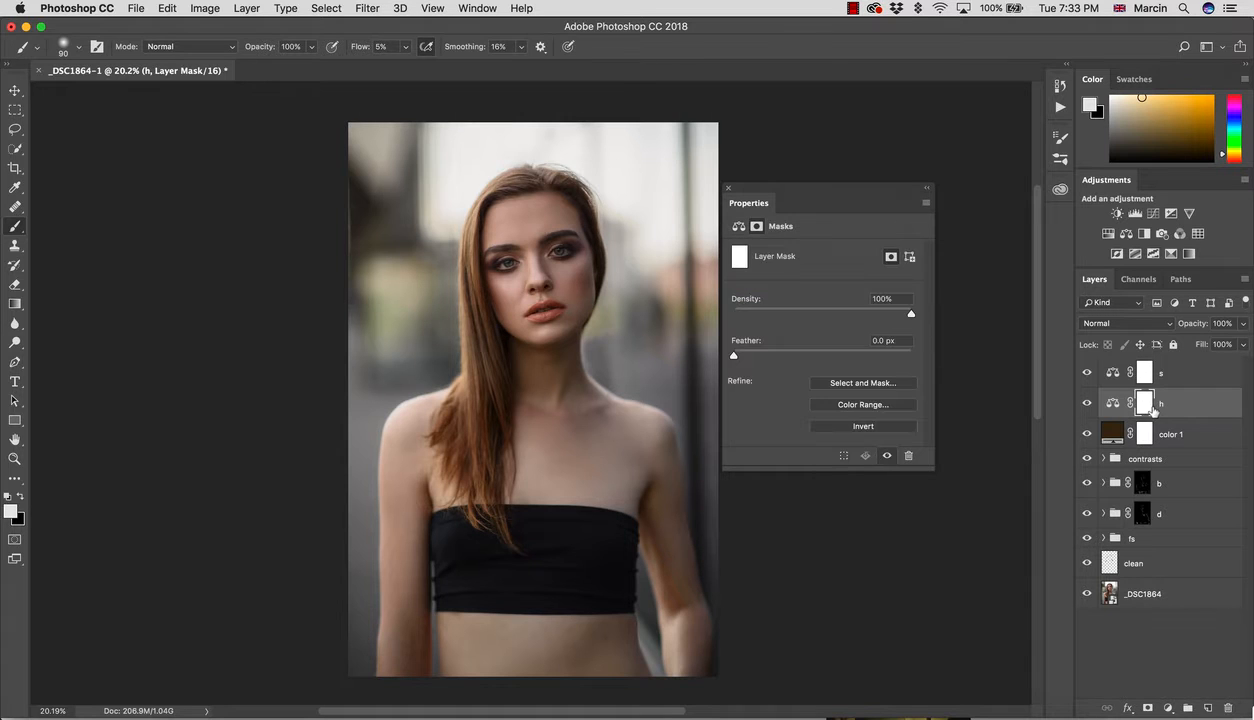
pyautogui.click(200, 9)
pyautogui.click(232, 234)
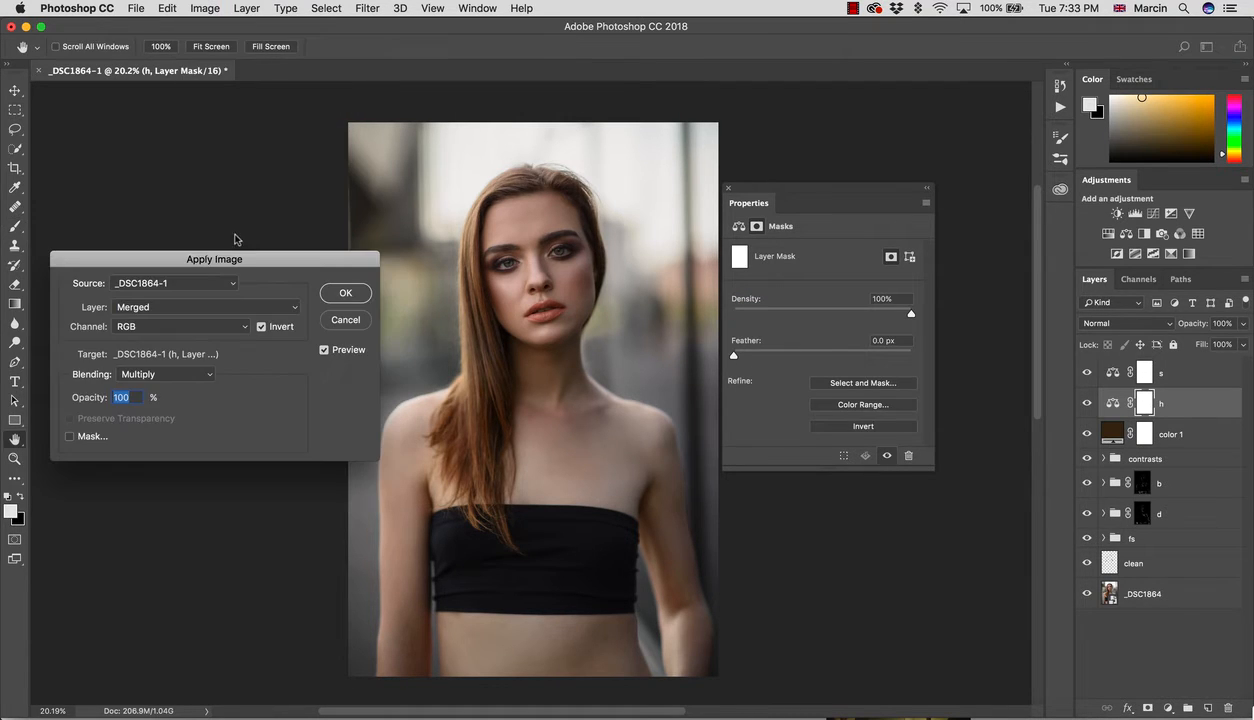
pyautogui.click(261, 327)
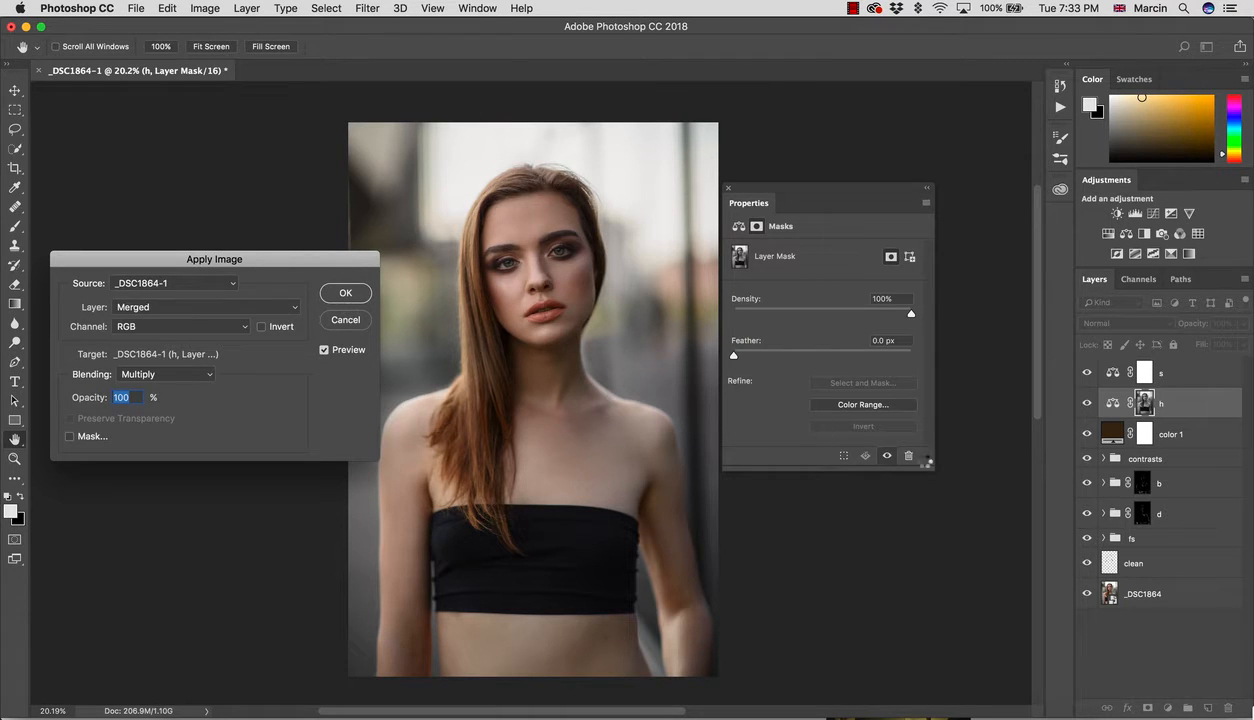
# Step: Fill s's mask with the inverse of h's mask selection, then deselect
pyautogui.keyDown('super'); pyautogui.click(1143, 410); pyautogui.keyUp('super')
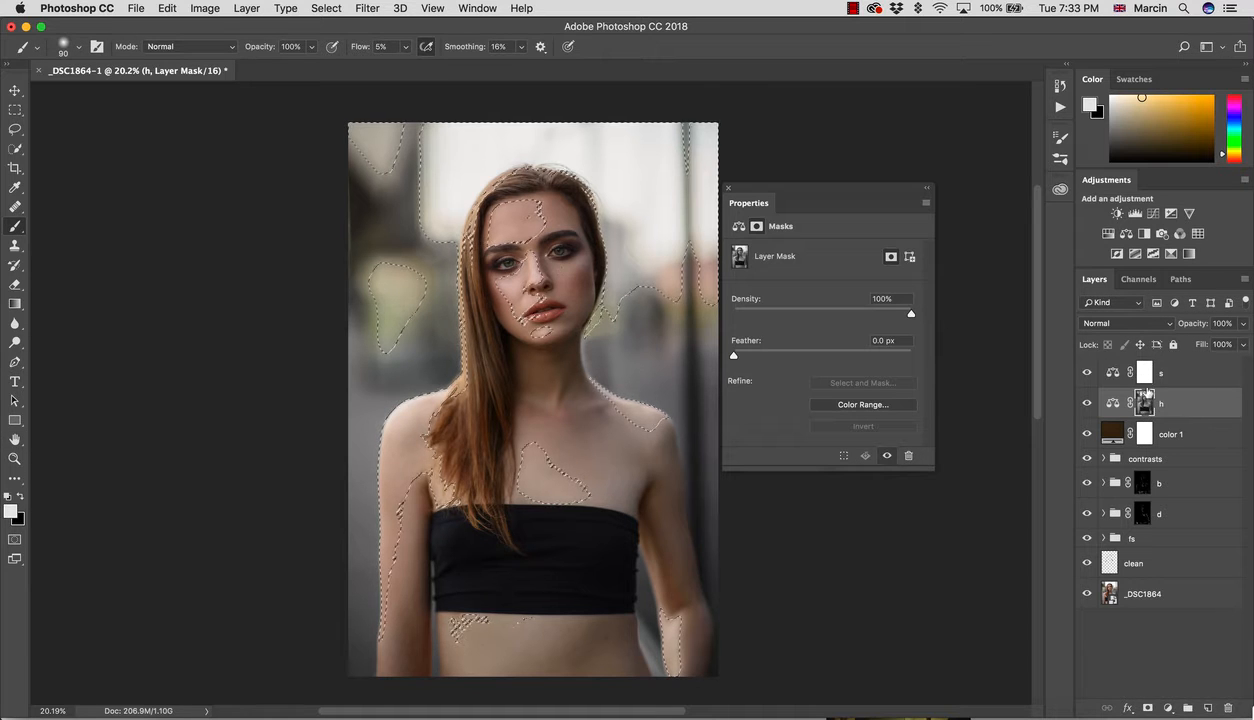
pyautogui.click(1145, 374)
pyautogui.press('super+i')
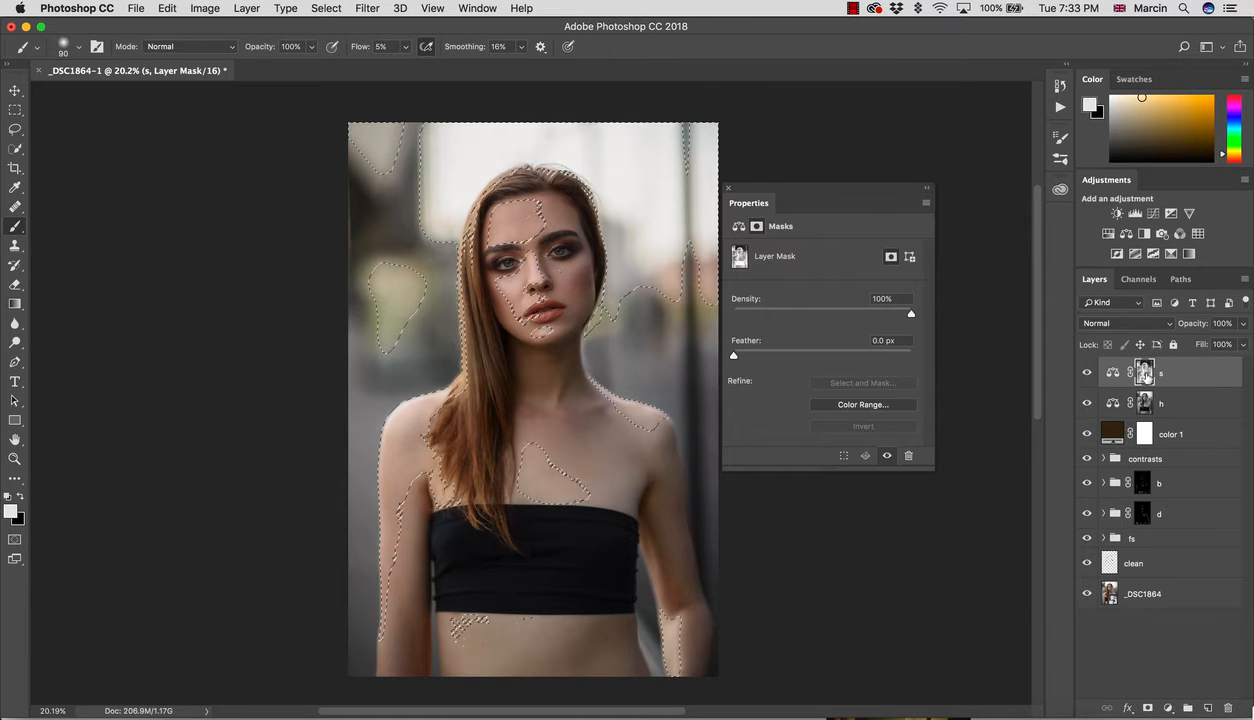
pyautogui.click(16, 111)
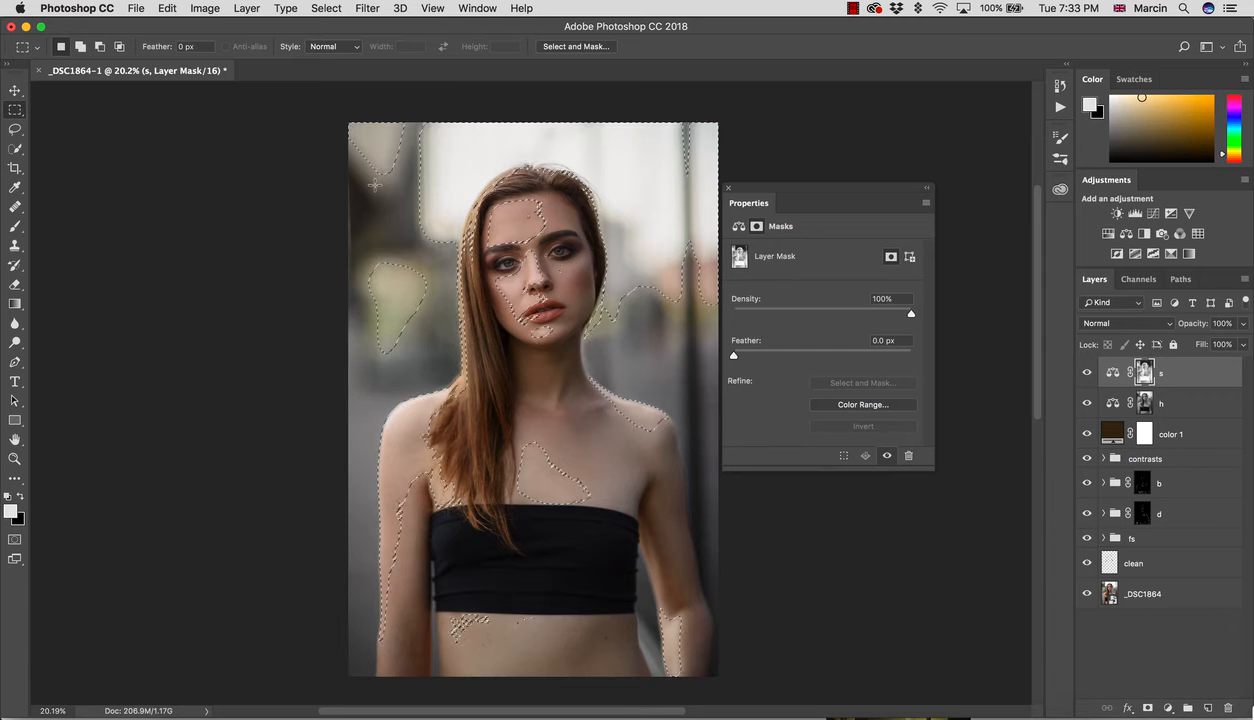
pyautogui.press('super+d')
pyautogui.keyDown('alt'); pyautogui.click(1145, 403); pyautogui.keyUp('alt')
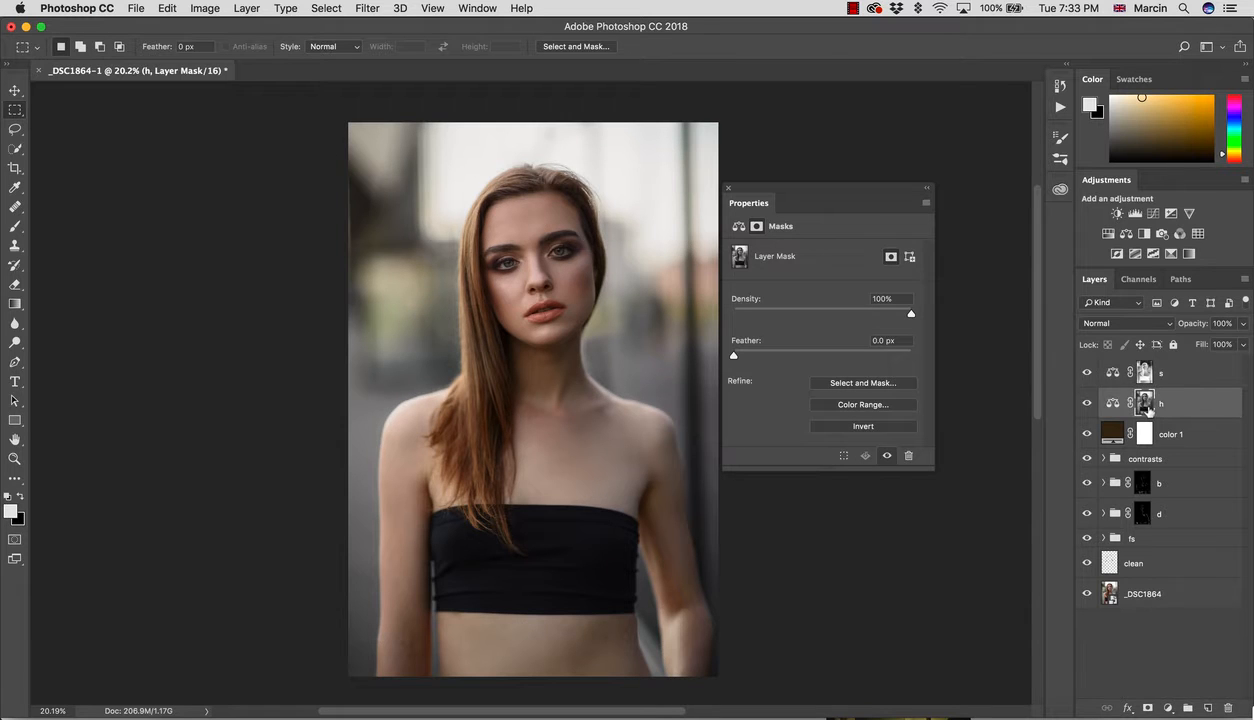
pyautogui.click(1113, 403)
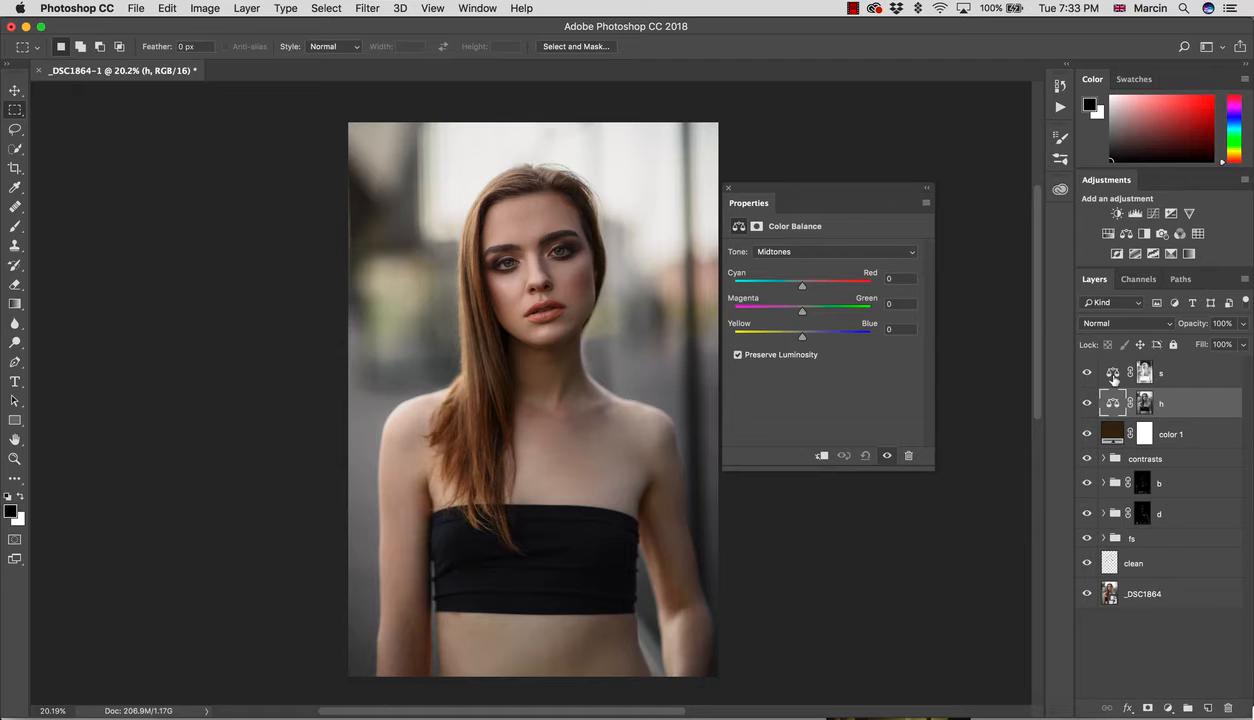
# Step: On the s layer, set Shadows Cyan-Red to +9
pyautogui.click(1144, 372)
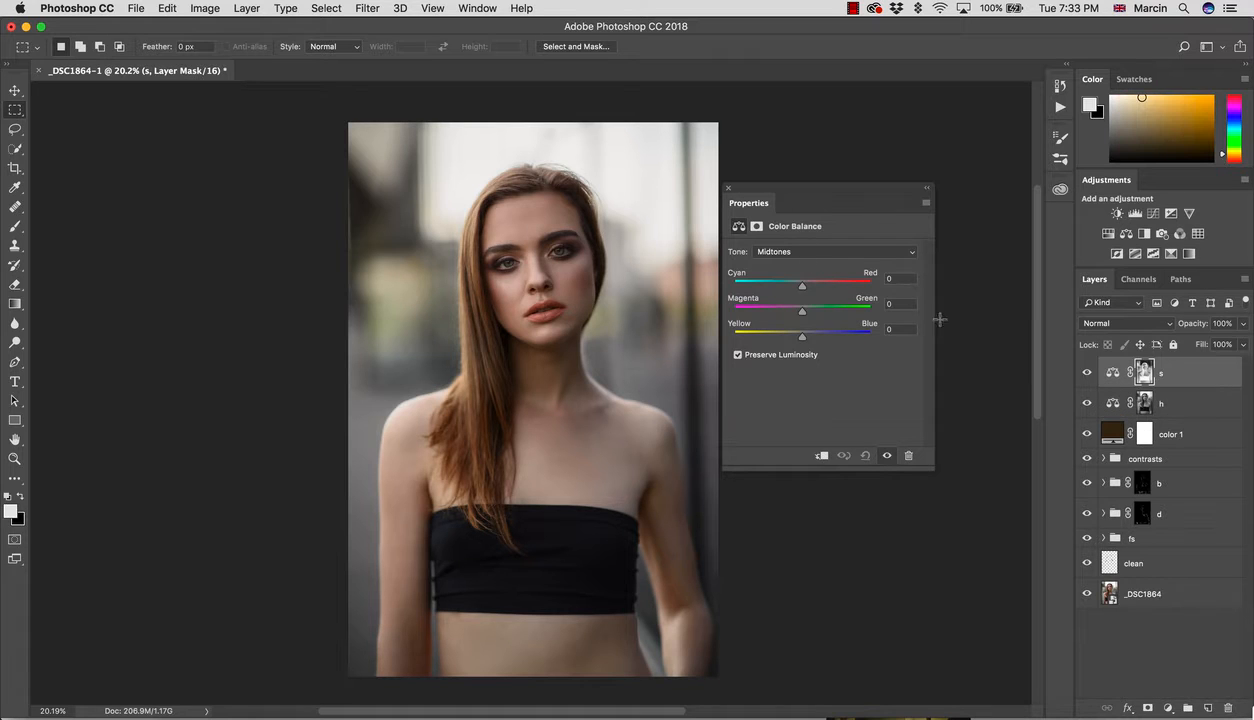
pyautogui.click(792, 252)
pyautogui.click(790, 239)
pyautogui.moveTo(805, 289); pyautogui.dragTo(809, 290)
# Step: On the h layer, set Highlights Cyan-Red to -5 and Yellow-Blue to -2
pyautogui.click(1113, 406)
pyautogui.click(792, 252)
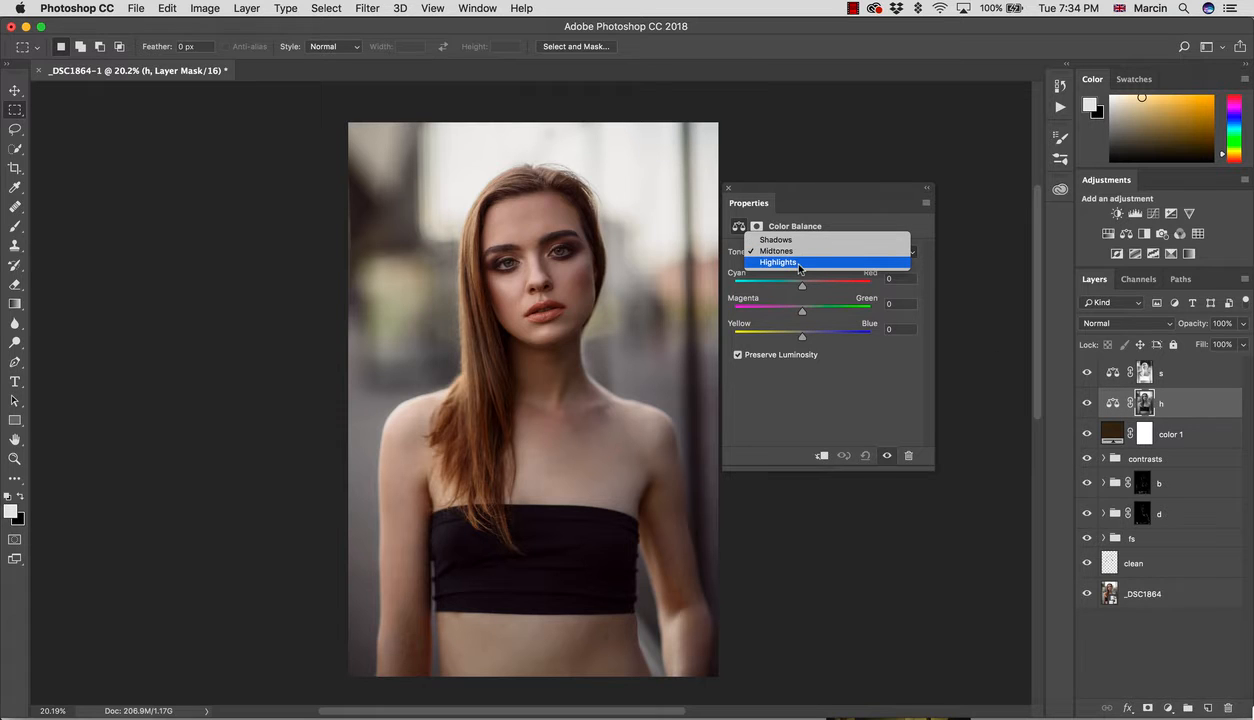
pyautogui.click(799, 263)
pyautogui.moveTo(802, 287); pyautogui.dragTo(800, 289)
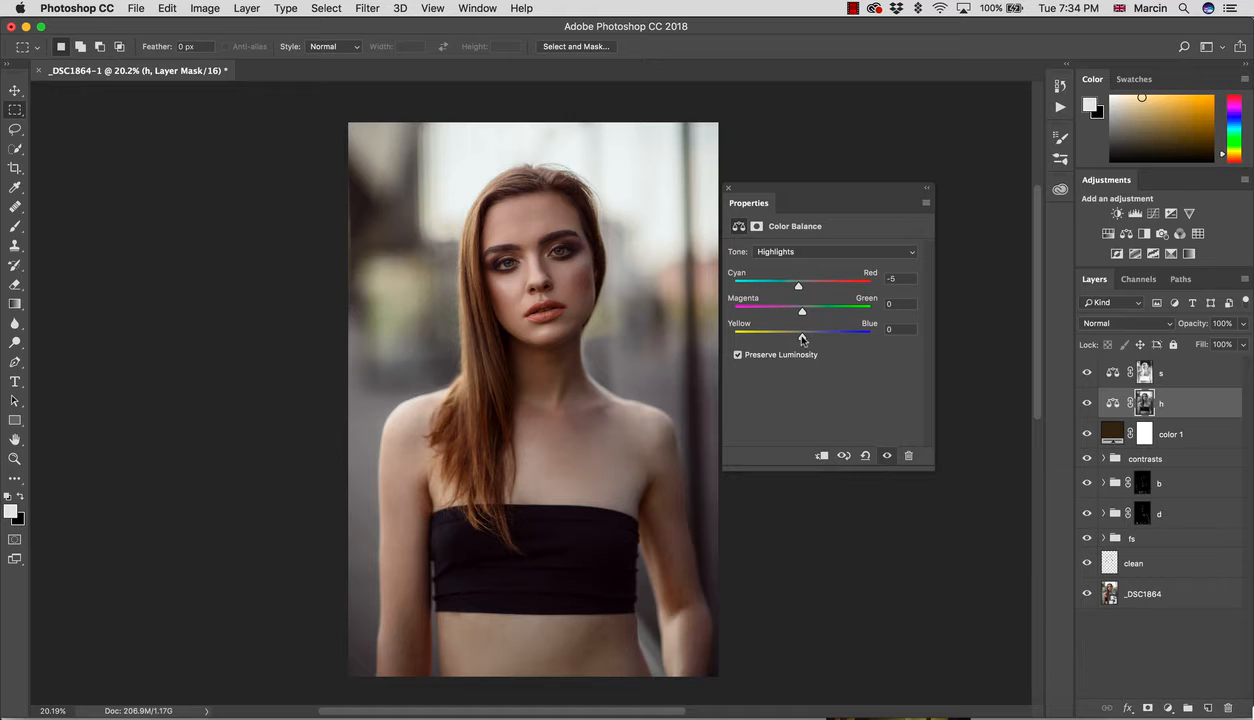
pyautogui.moveTo(802, 337); pyautogui.dragTo(799, 340)
pyautogui.click(1086, 436)
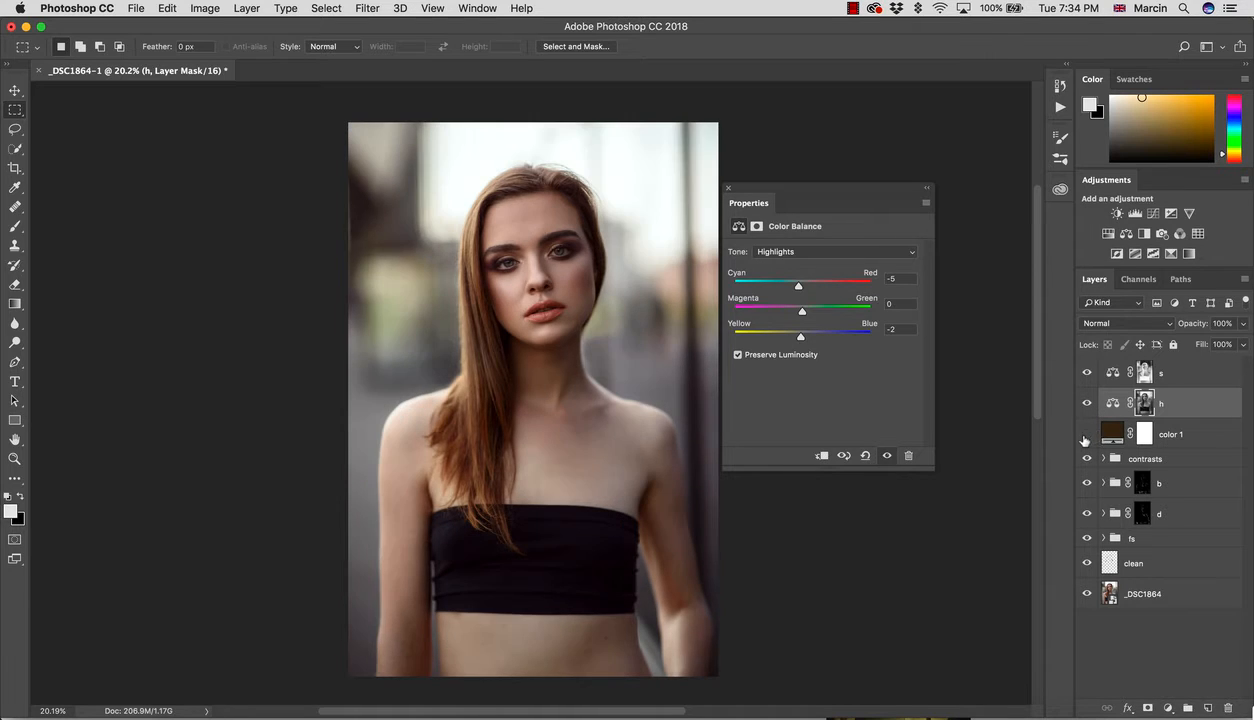
pyautogui.click(1086, 436)
pyautogui.click(1086, 436)
# Step: Set the color 1 fill layer's opacity to 5%
pyautogui.click(1086, 436)
pyautogui.click(1160, 434)
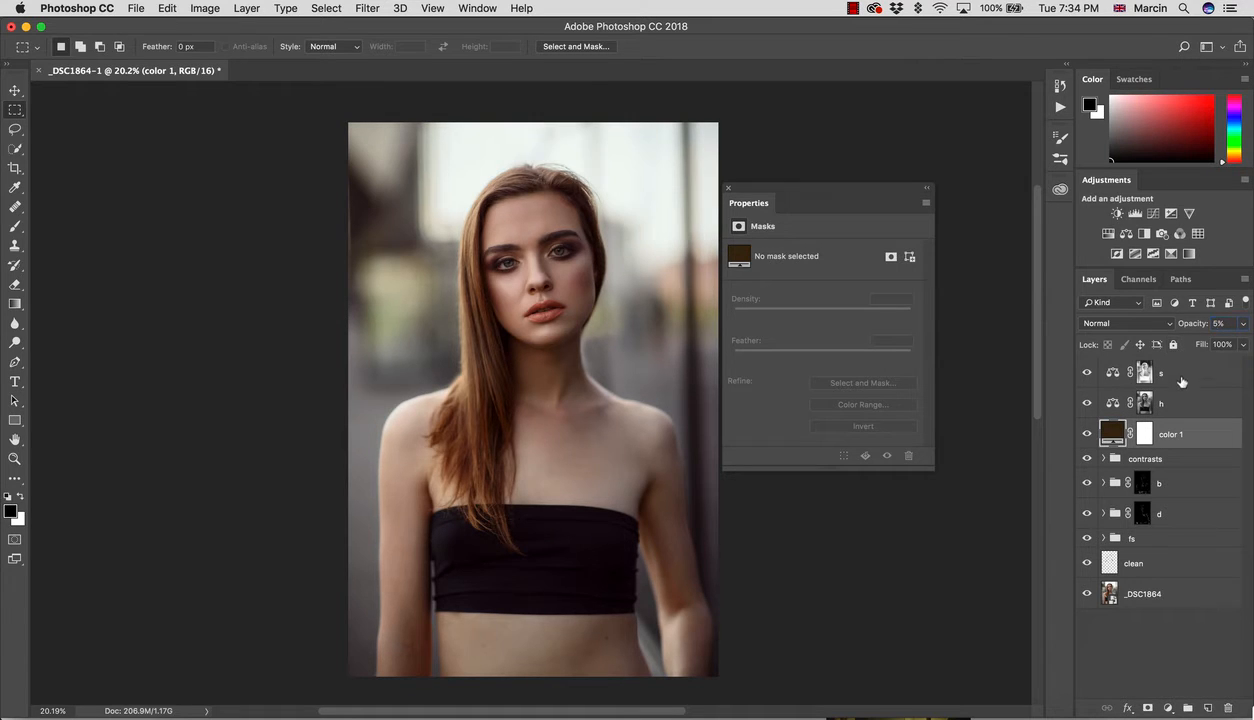
pyautogui.press('Return')
# Step: Group s, h and color 1 into a group named 'tones'
pyautogui.keyDown('shift'); pyautogui.click(1182, 370); pyautogui.keyUp('shift')
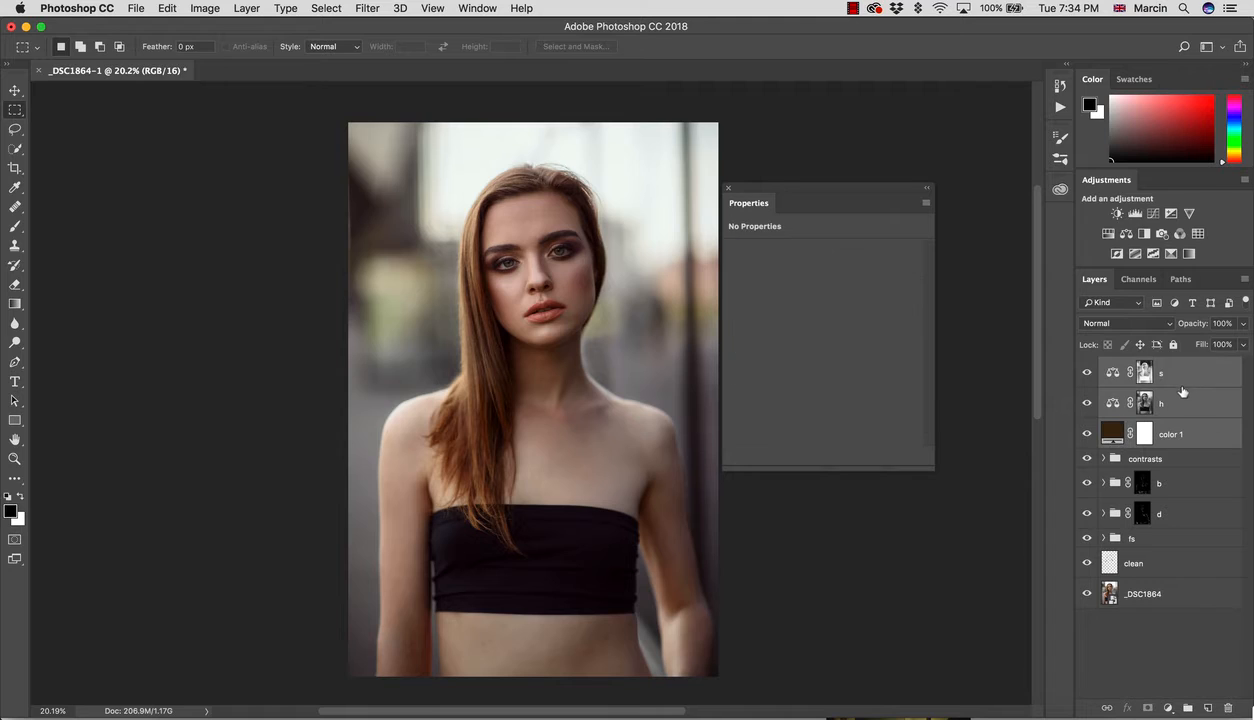
pyautogui.press('super+g')
pyautogui.doubleClick(1140, 367)
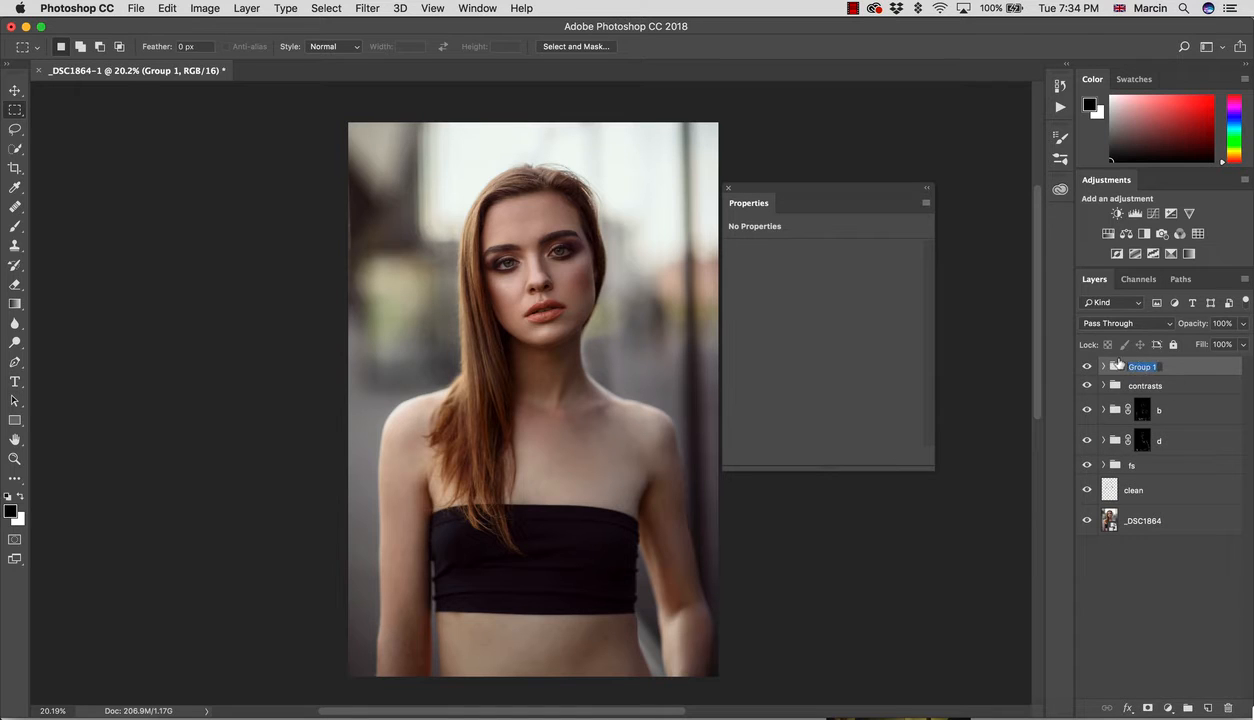
pyautogui.write('tones')
pyautogui.press('Return')
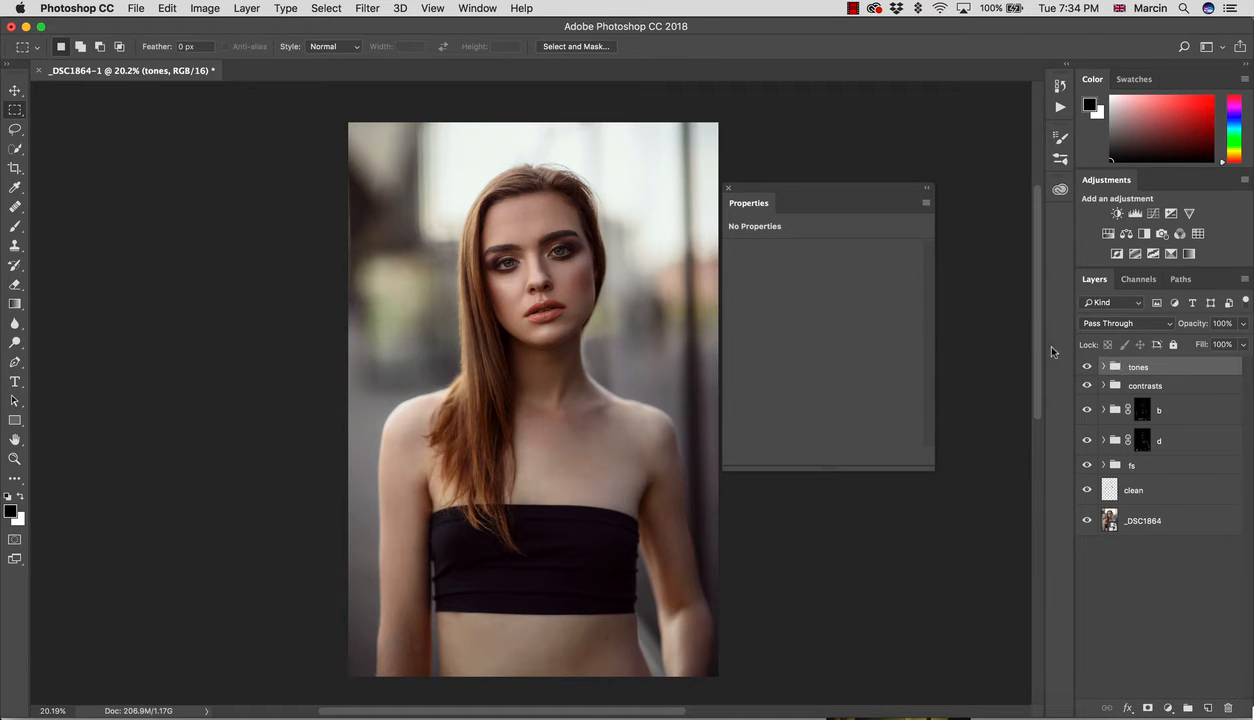
# Step: Toggle the tones group on and off repeatedly, then expand it to reveal s, h and color 1
pyautogui.click(1087, 366)
pyautogui.click(1091, 369)
pyautogui.click(1091, 369)
pyautogui.click(1091, 369)
pyautogui.click(1088, 368)
pyautogui.click(1088, 368)
pyautogui.click(1088, 368)
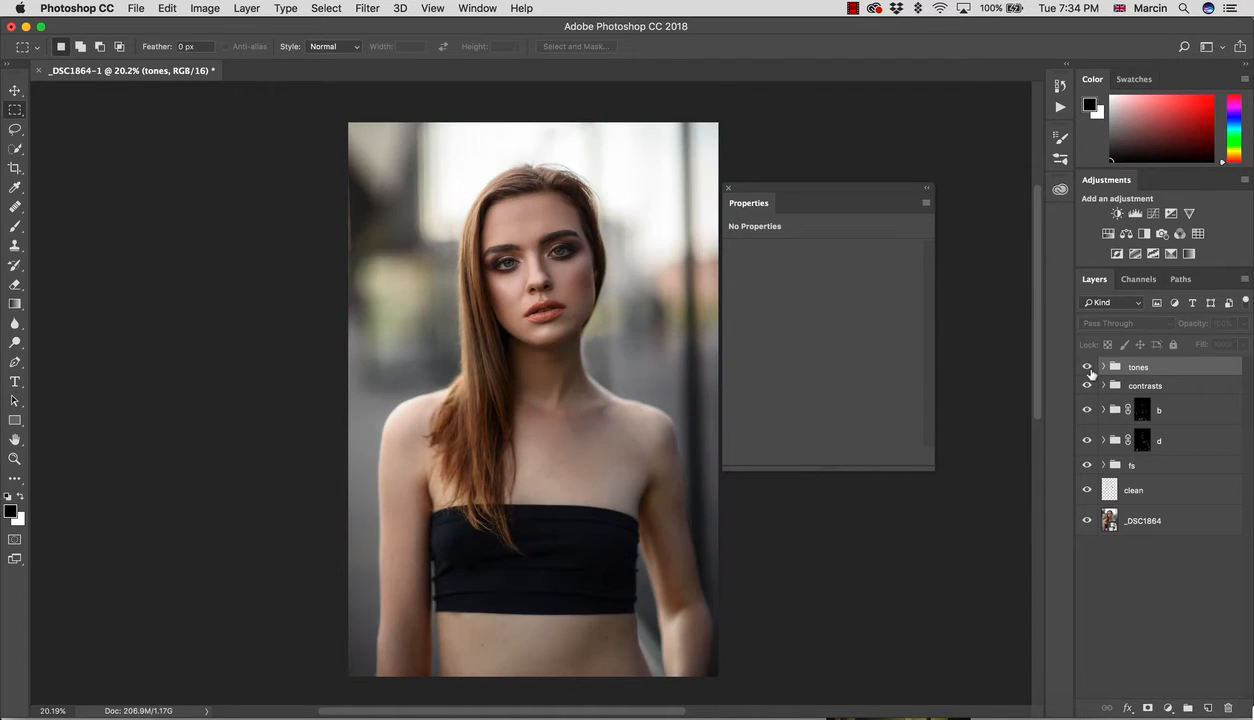
pyautogui.click(1089, 369)
pyautogui.click(1104, 368)
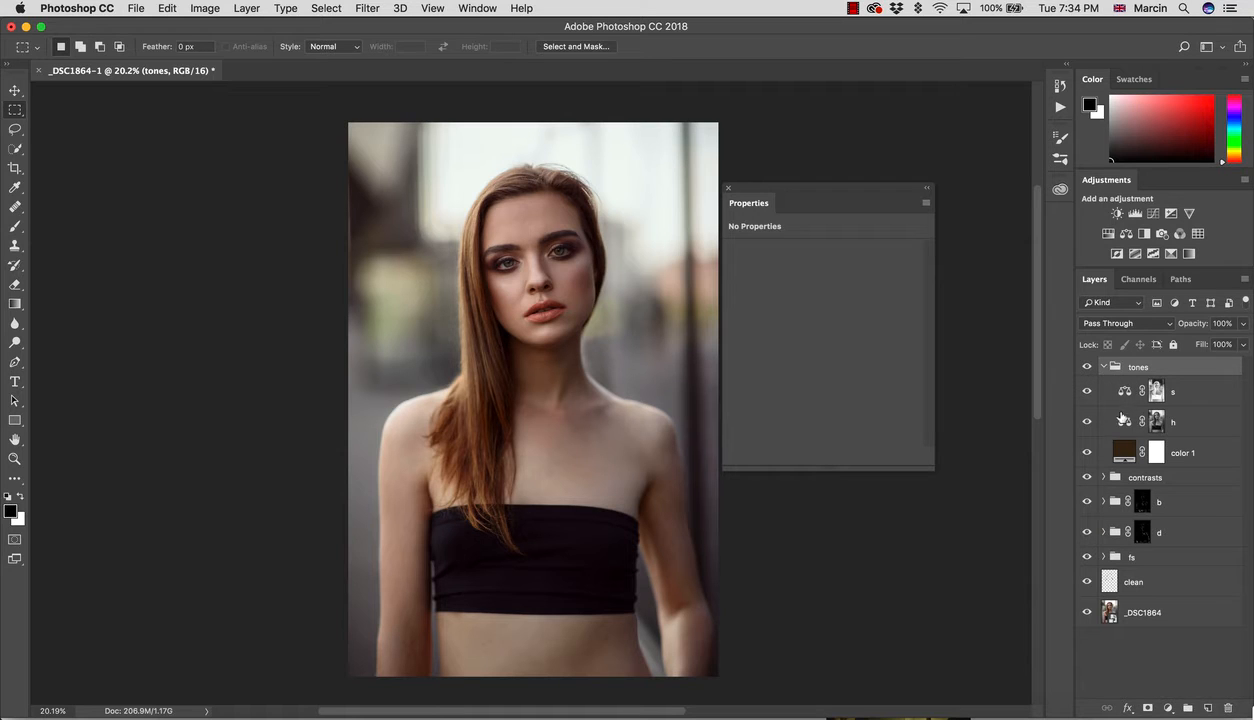
# Step: Shift the h layer's highlights toward yellow and cyan (Cyan/Red -5, Yellow/Blue -3)
pyautogui.click(1127, 424)
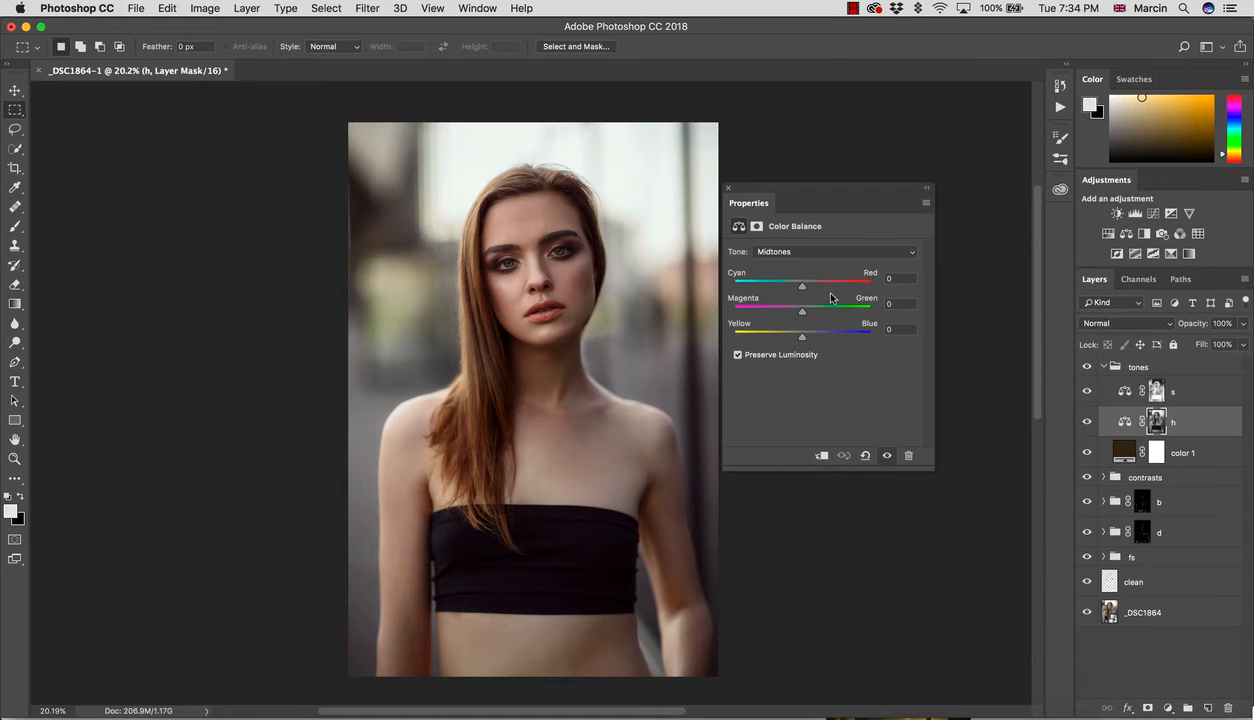
pyautogui.click(778, 254)
pyautogui.click(766, 265)
pyautogui.moveTo(810, 341)
pyautogui.mouseDown()
pyautogui.moveTo(798, 342)
pyautogui.moveTo(821, 343)
pyautogui.moveTo(786, 343)
pyautogui.moveTo(799, 343)
pyautogui.mouseUp()
pyautogui.moveTo(799, 284)
pyautogui.mouseDown()
pyautogui.moveTo(783, 287)
pyautogui.moveTo(813, 284)
pyautogui.moveTo(798, 284)
pyautogui.mouseUp()
# Step: Set the s layer's opacity to 80%
pyautogui.click(1156, 390)
pyautogui.click(1194, 327)
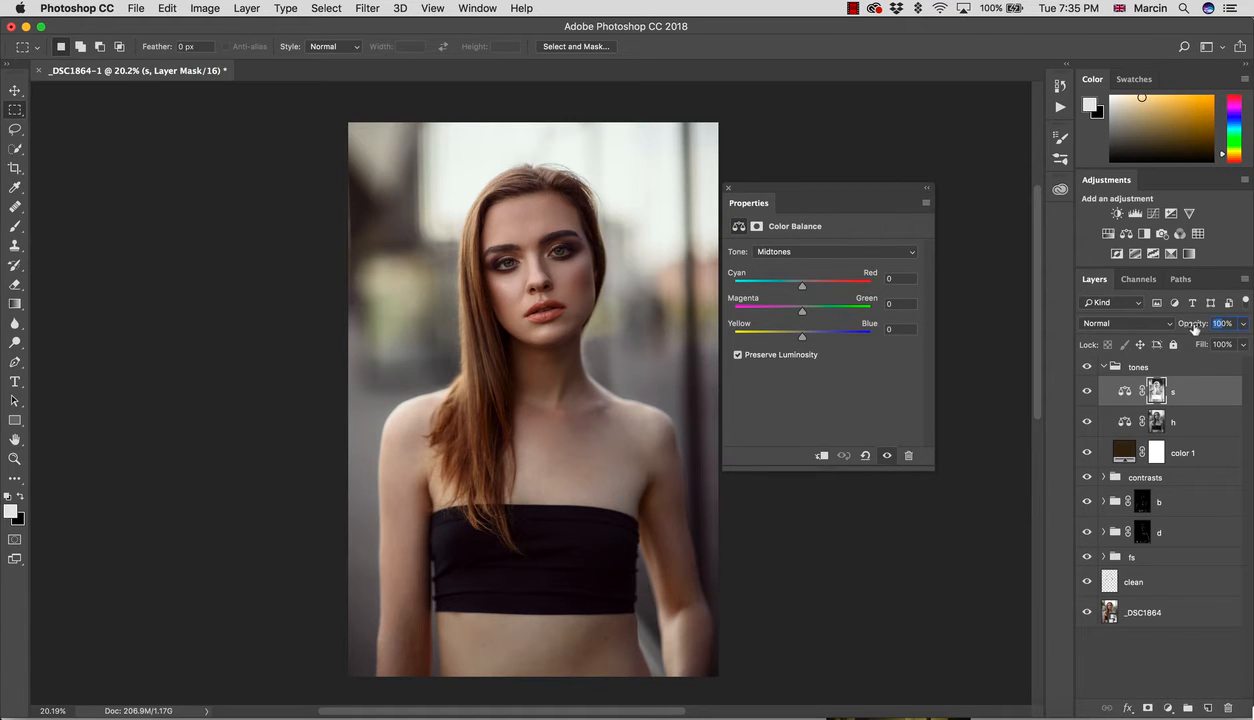
pyautogui.write('8')
pyautogui.press('Return')
pyautogui.click(1086, 368)
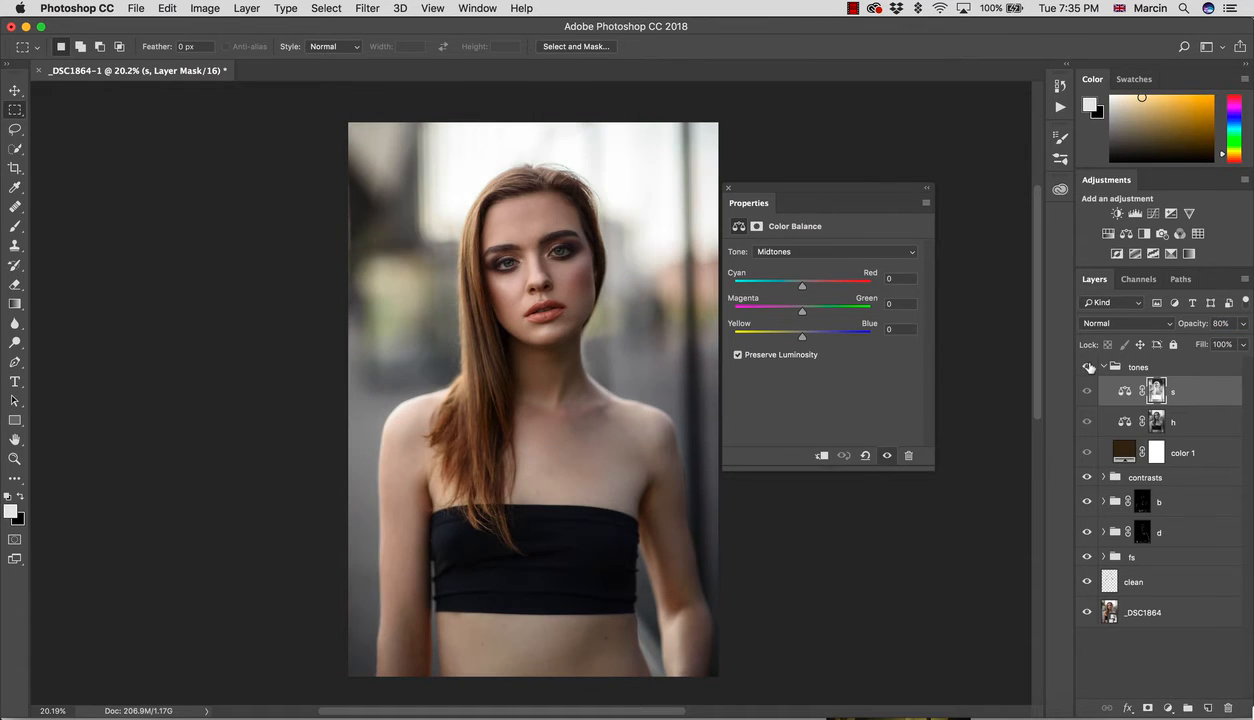
pyautogui.click(1086, 368)
pyautogui.click(1086, 368)
pyautogui.click(1086, 368)
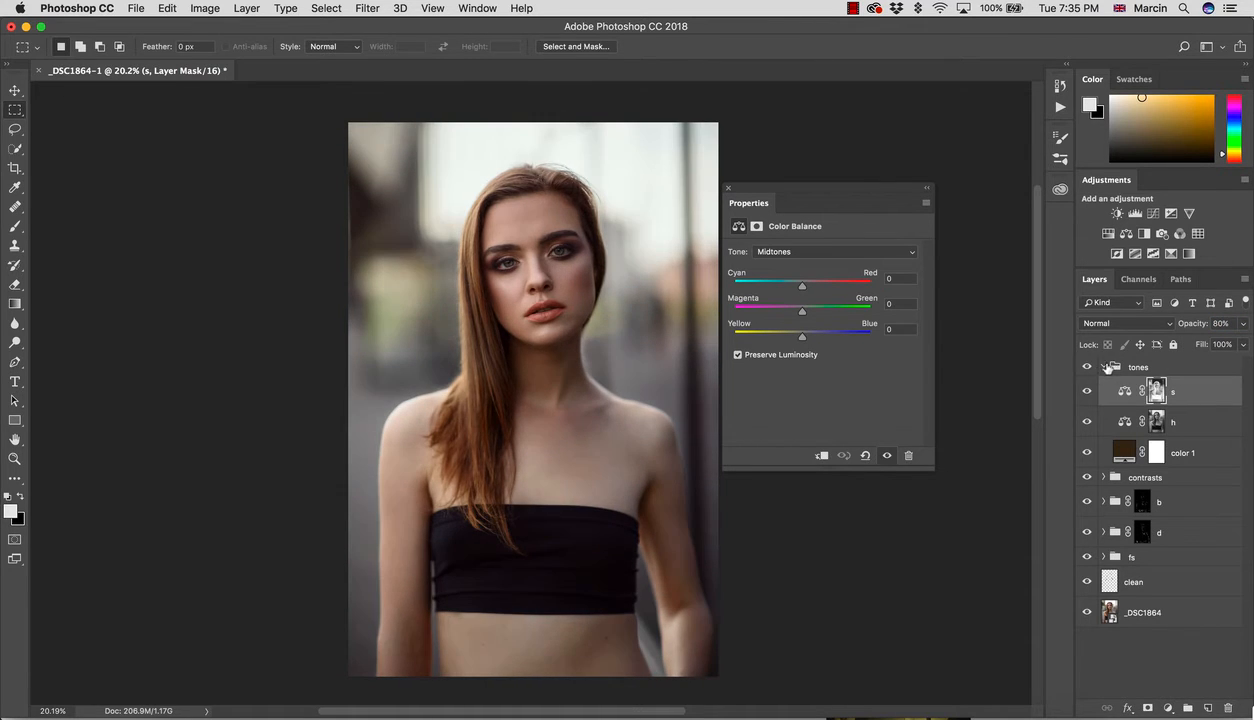
pyautogui.click(1104, 367)
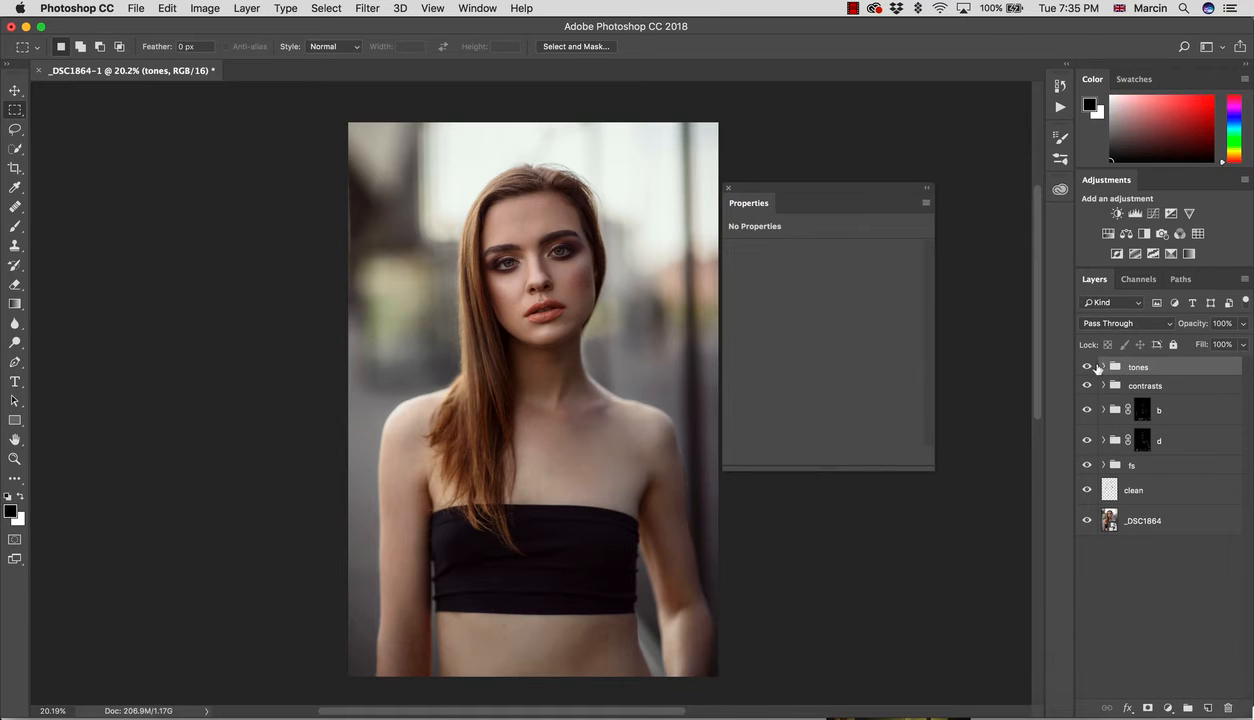
pyautogui.click(1087, 368)
pyautogui.click(1087, 368)
pyautogui.click(1104, 367)
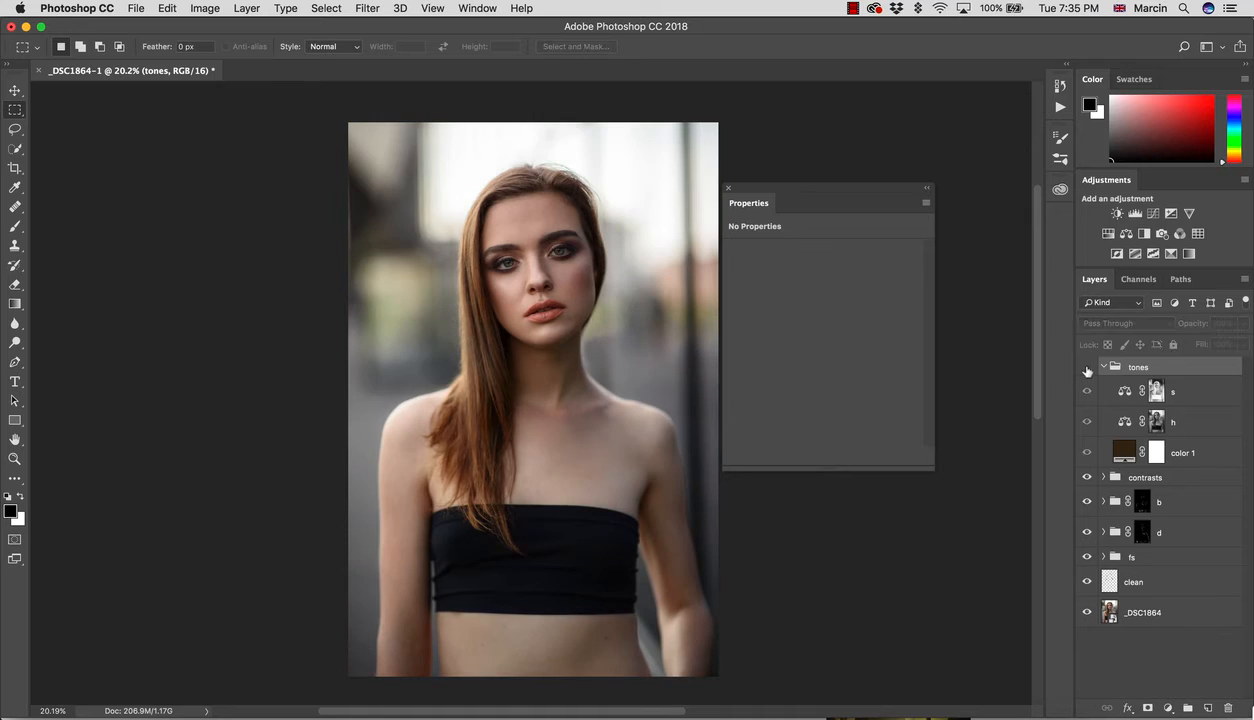
pyautogui.click(1160, 391)
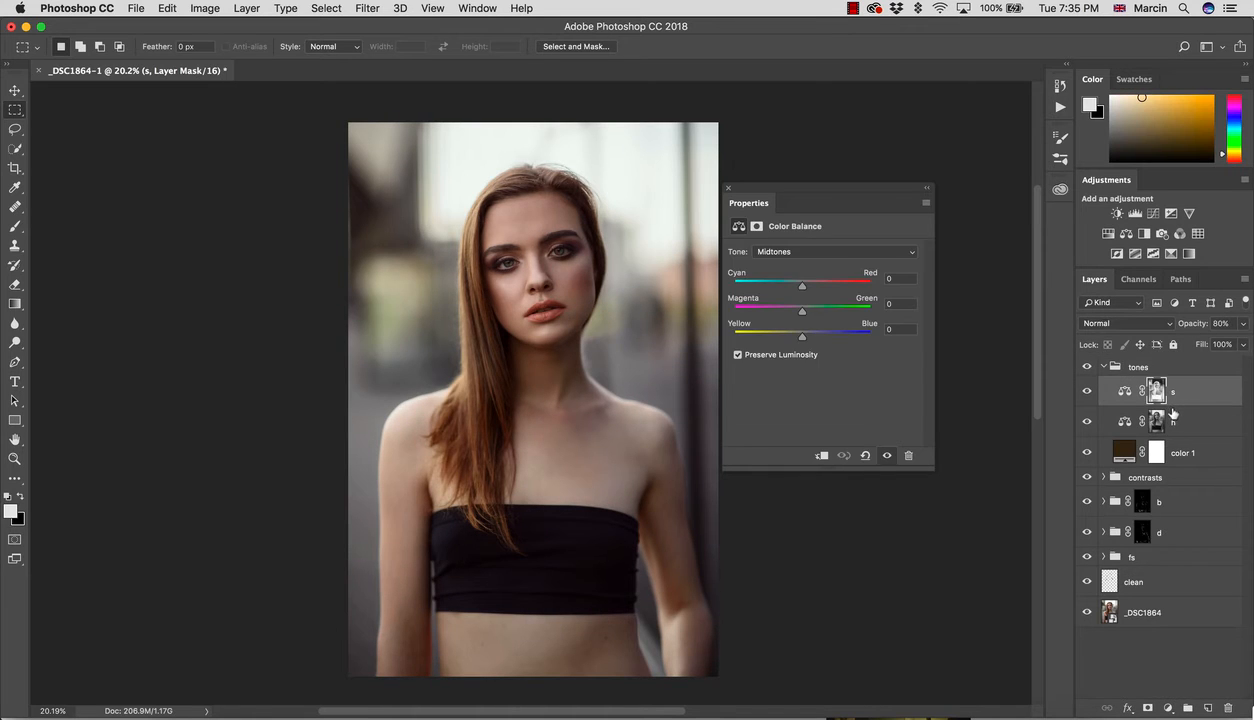
pyautogui.click(1087, 368)
pyautogui.click(1087, 368)
# Step: Add a Hue/Saturation adjustment layer and switch the h and s layers to Color blend mode
pyautogui.click(1169, 707)
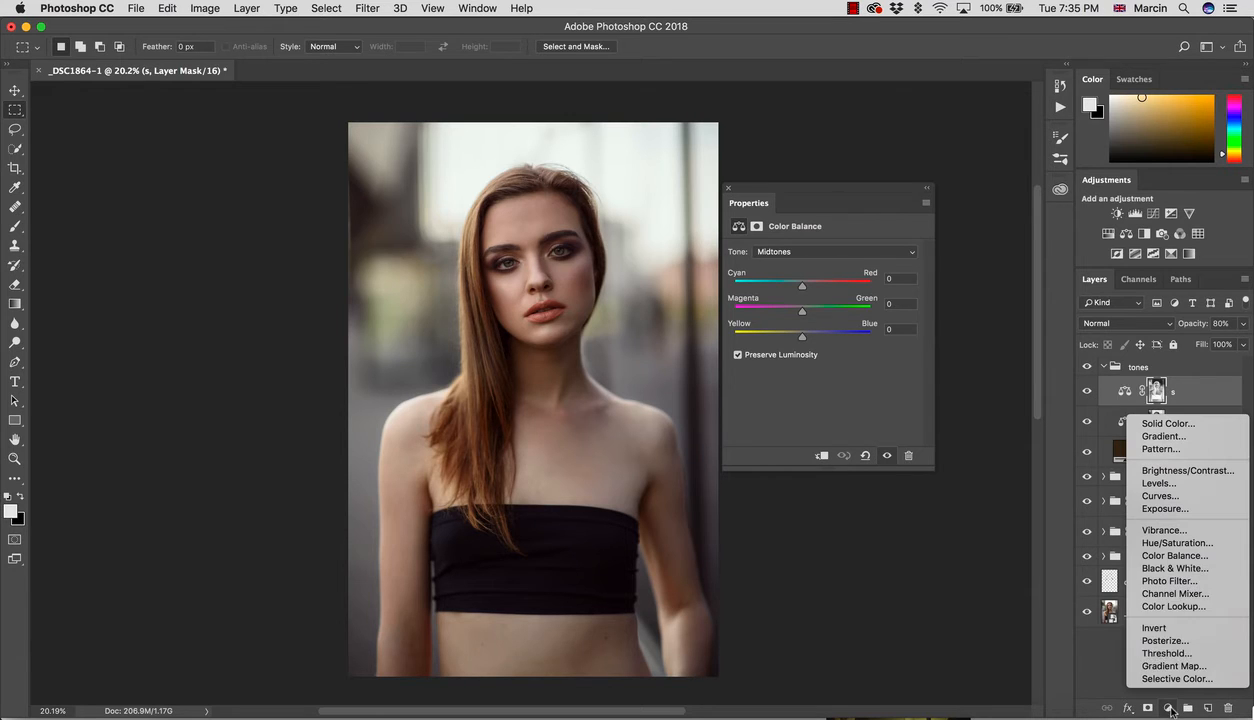
pyautogui.click(1189, 543)
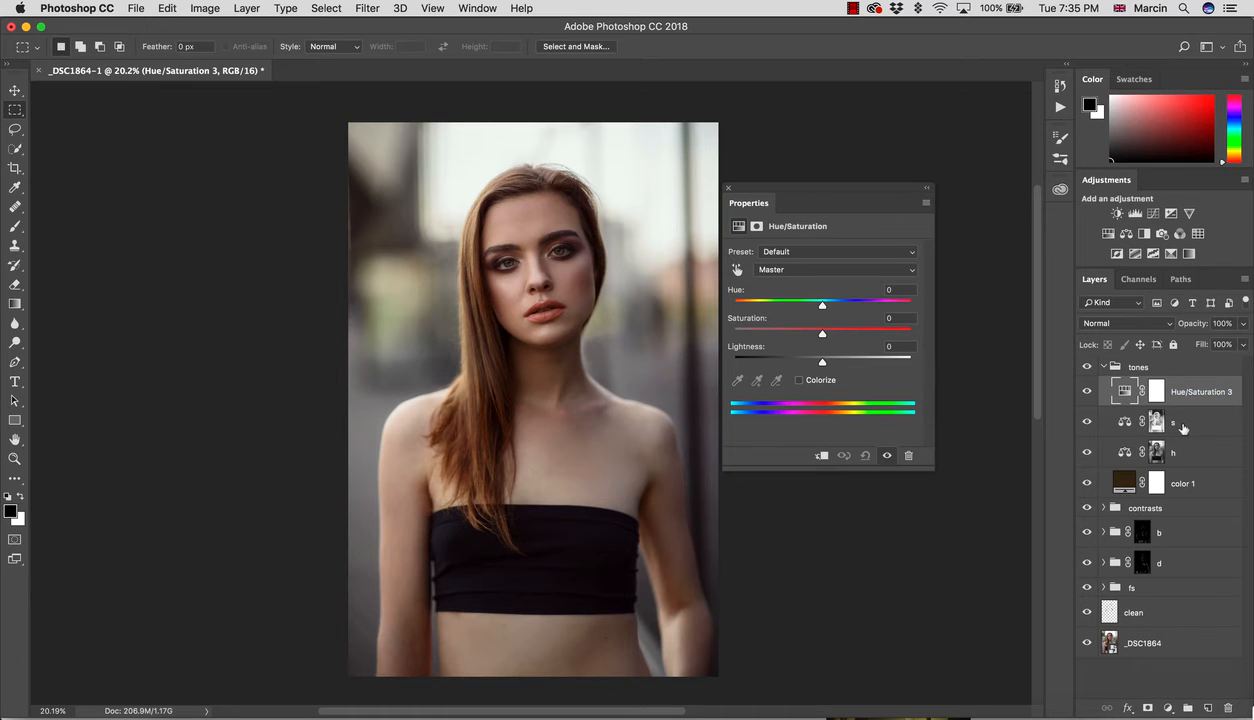
pyautogui.click(1185, 425)
pyautogui.click(1157, 452)
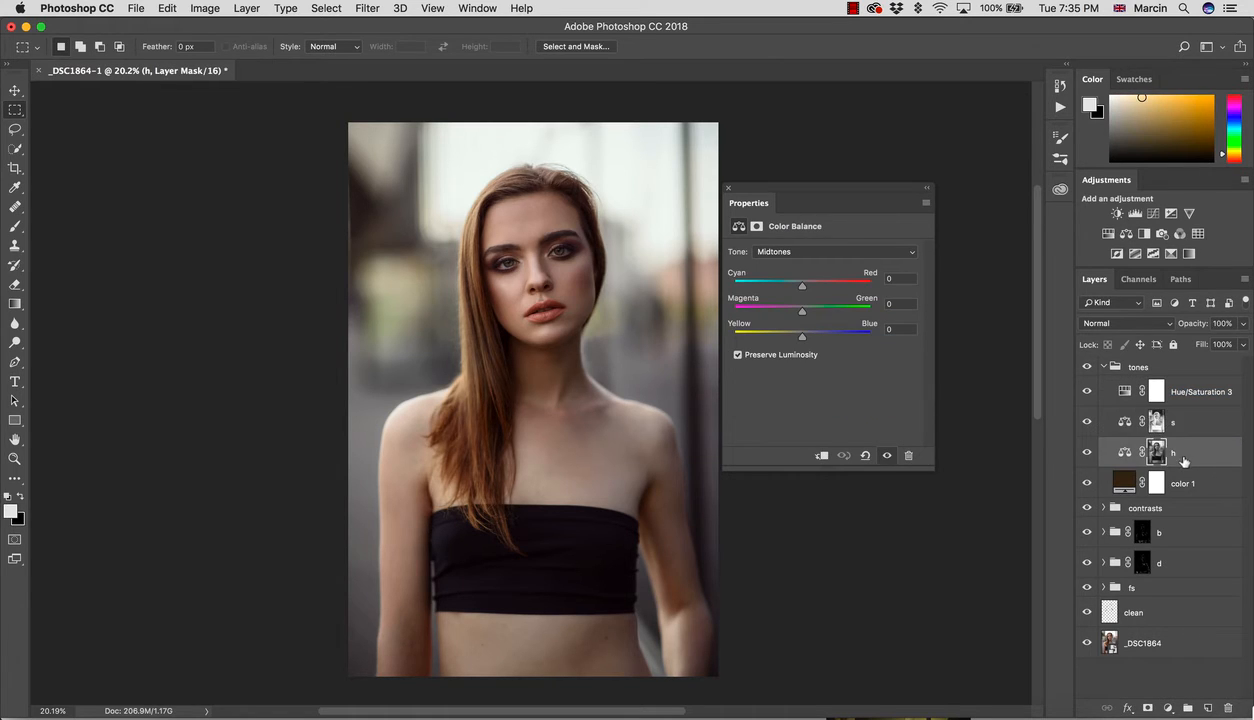
pyautogui.click(1091, 326)
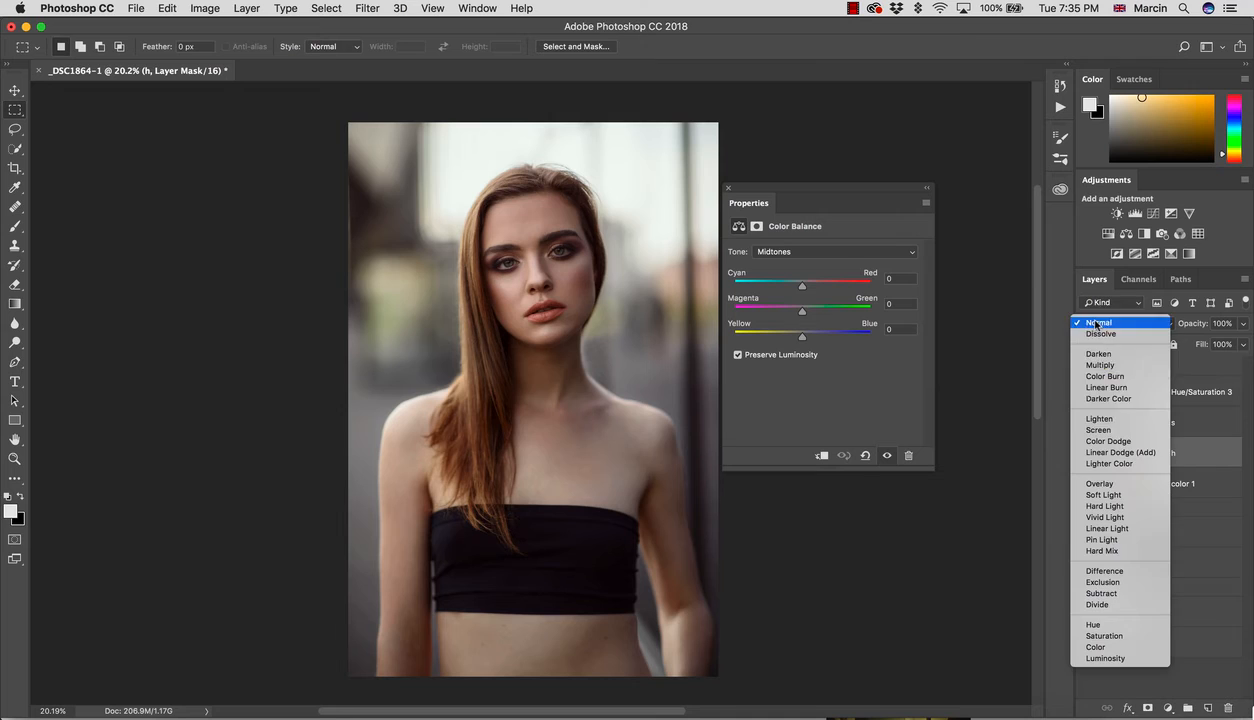
pyautogui.click(1099, 647)
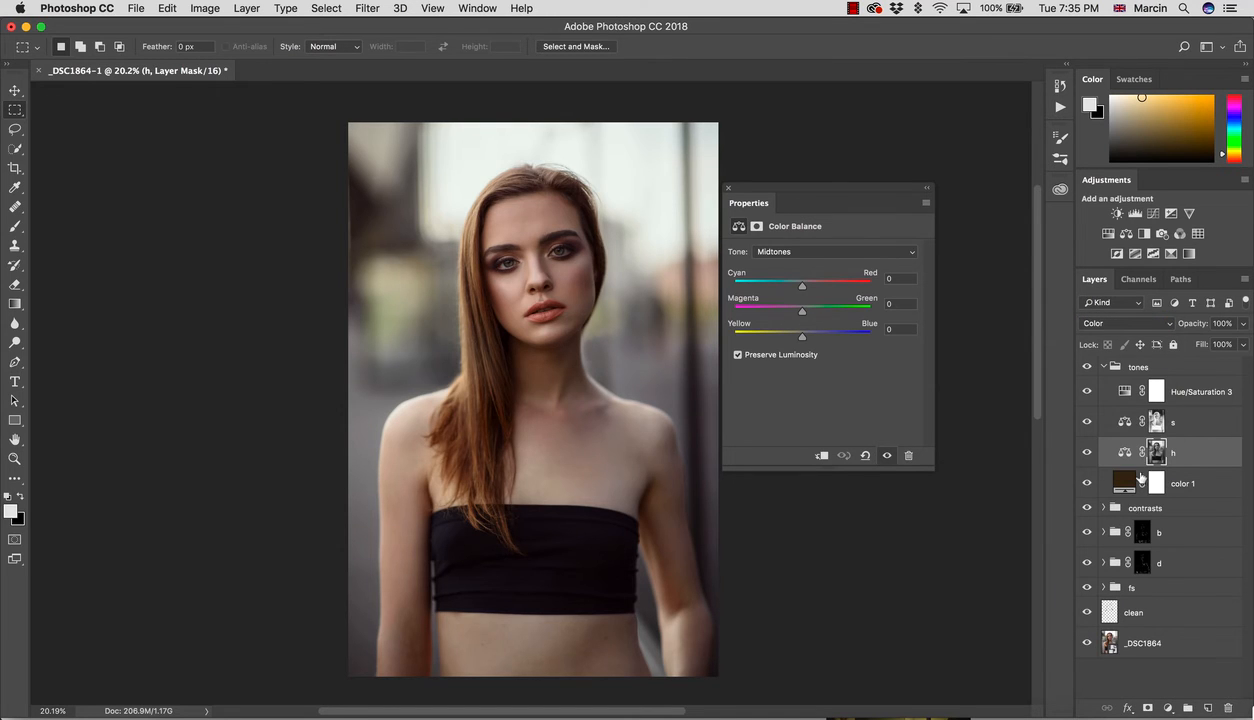
pyautogui.click(1157, 421)
pyautogui.click(1095, 323)
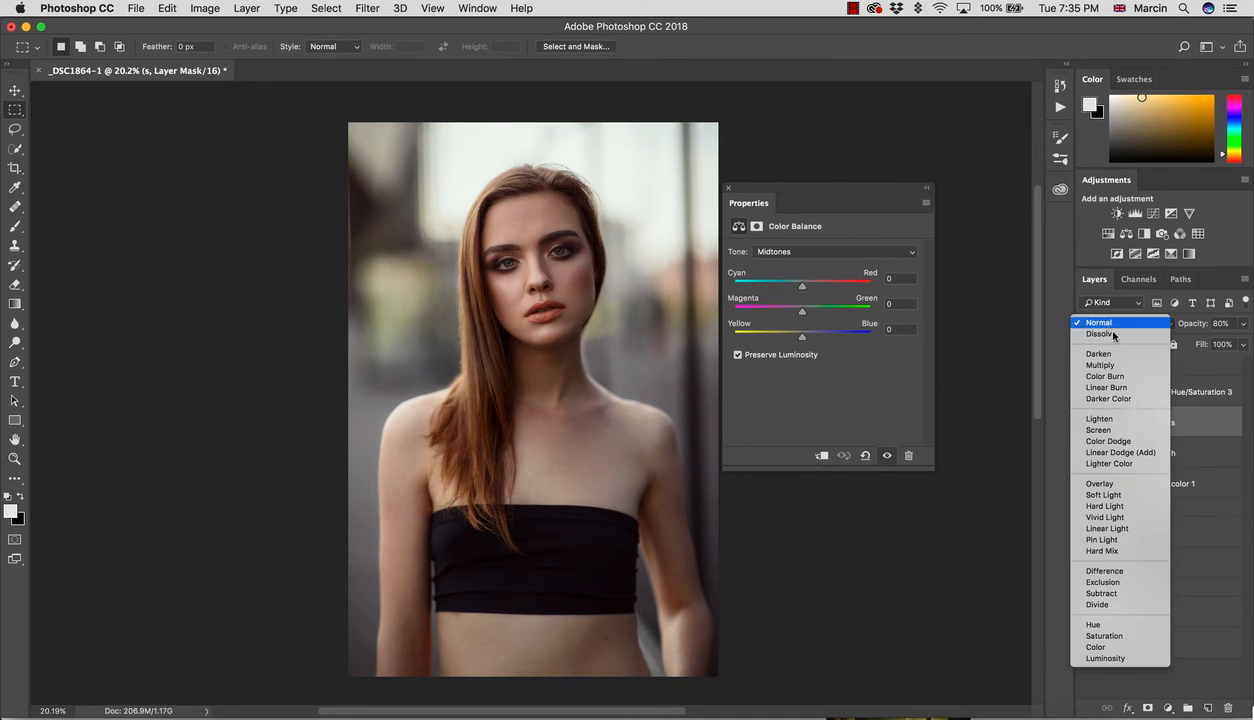
pyautogui.click(1099, 647)
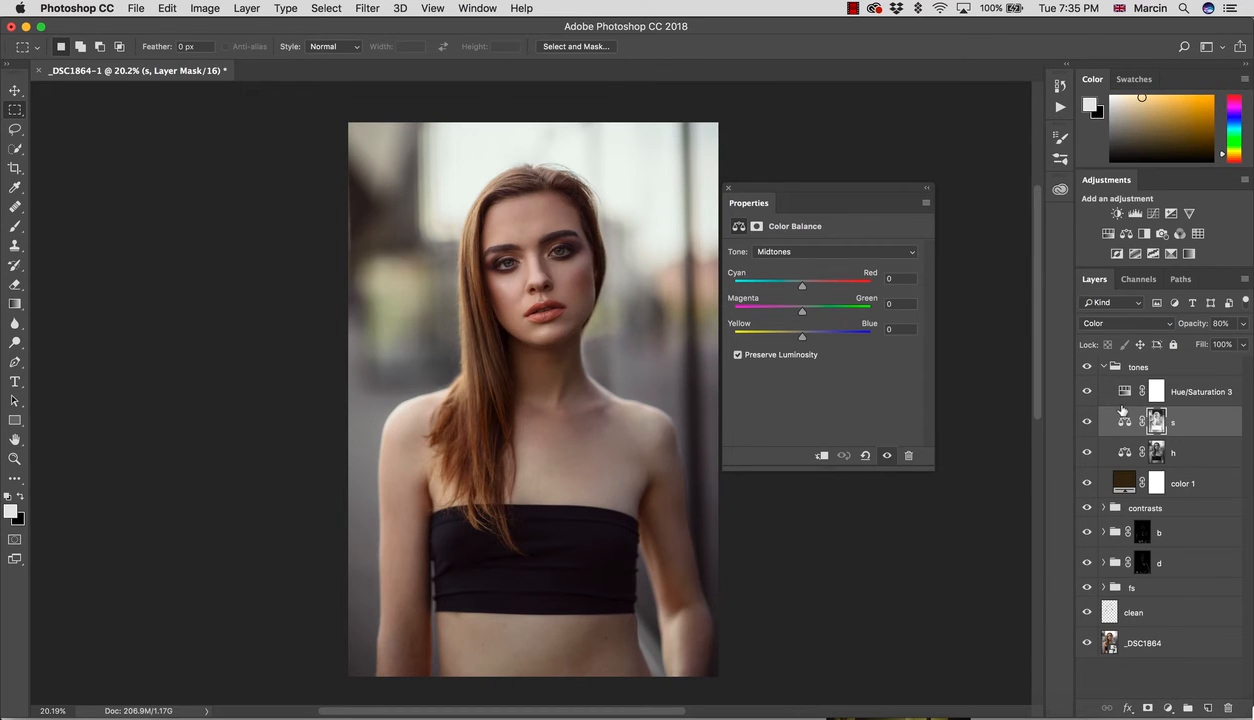
# Step: Toggle the tones group to compare the grade, then select the Hue/Saturation 3 mask
pyautogui.click(1087, 367)
pyautogui.click(1087, 367)
pyautogui.click(1087, 367)
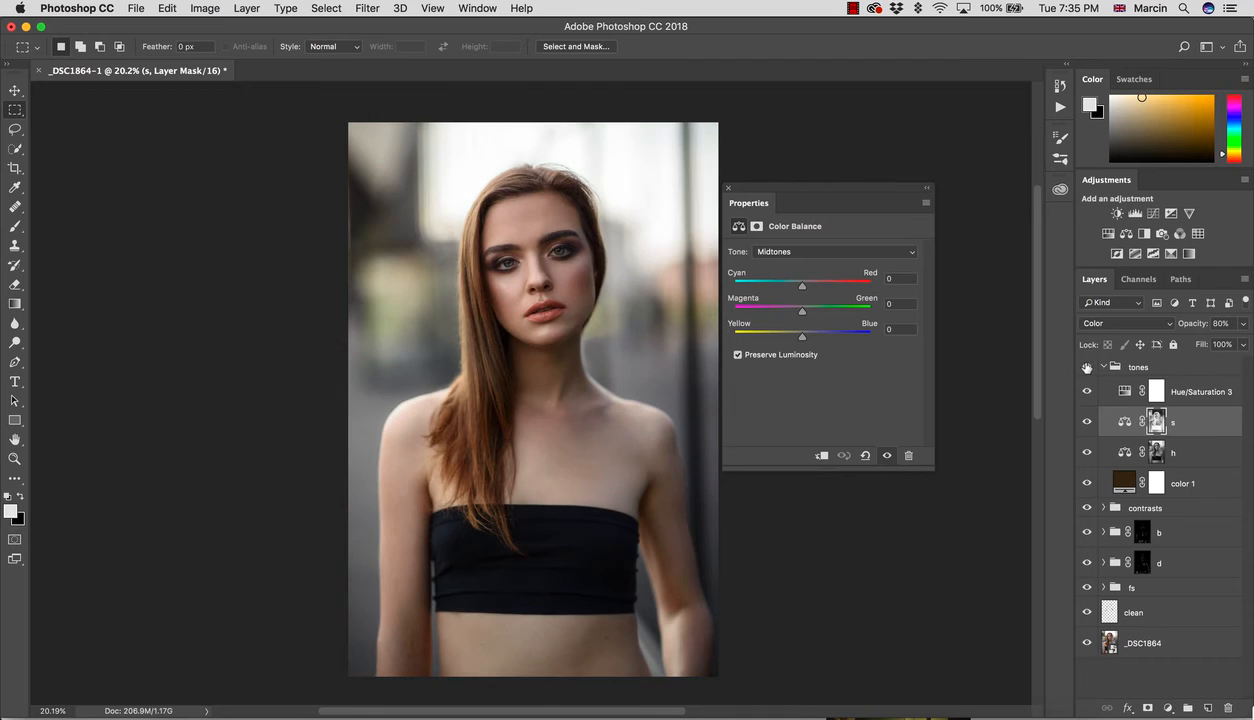
pyautogui.click(1087, 367)
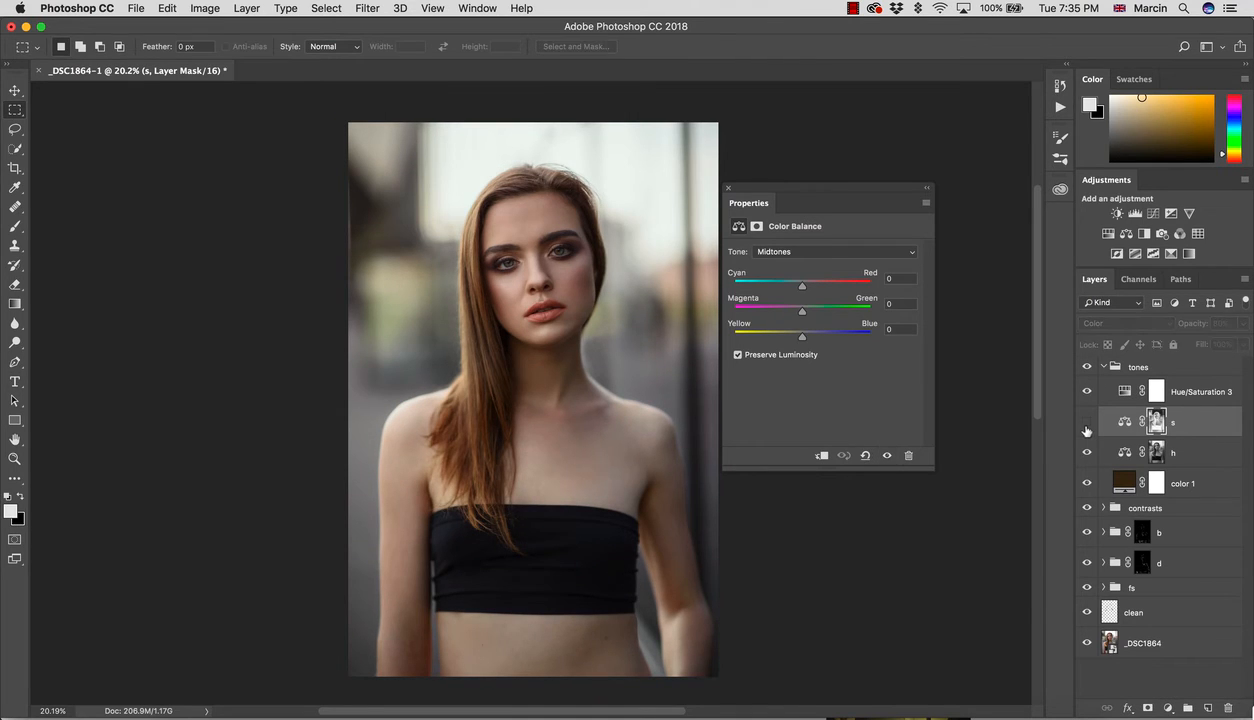
pyautogui.doubleClick(1200, 419)
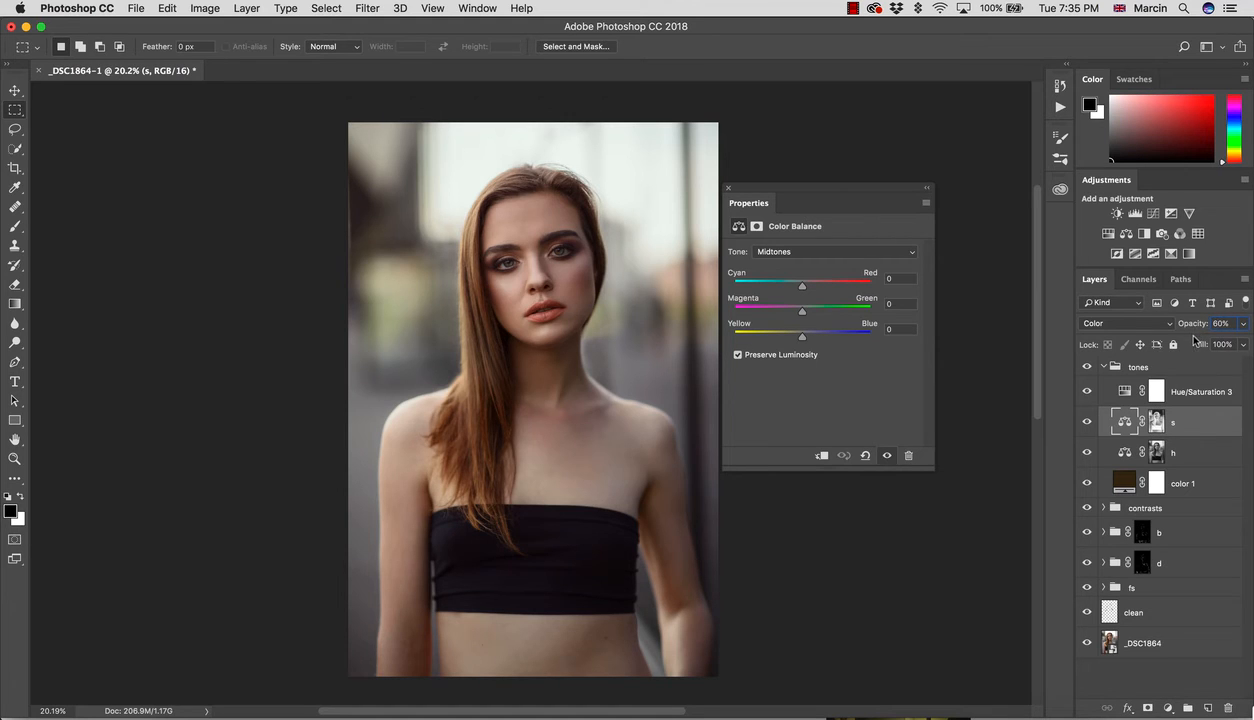
pyautogui.click(1157, 393)
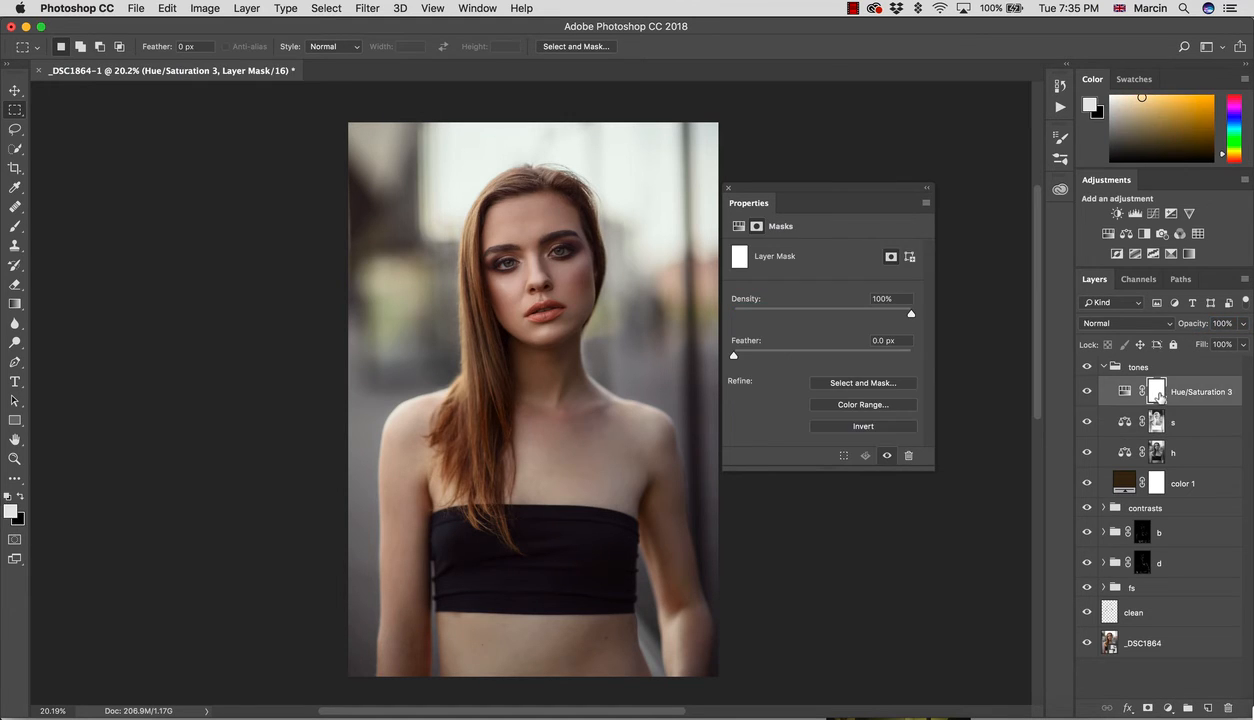
# Step: Build the Hue/Saturation 3 mask from a Sampled Colors Color Range on the black top, fuzziness 76
pyautogui.click(1087, 368)
pyautogui.click(1087, 368)
pyautogui.click(319, 19)
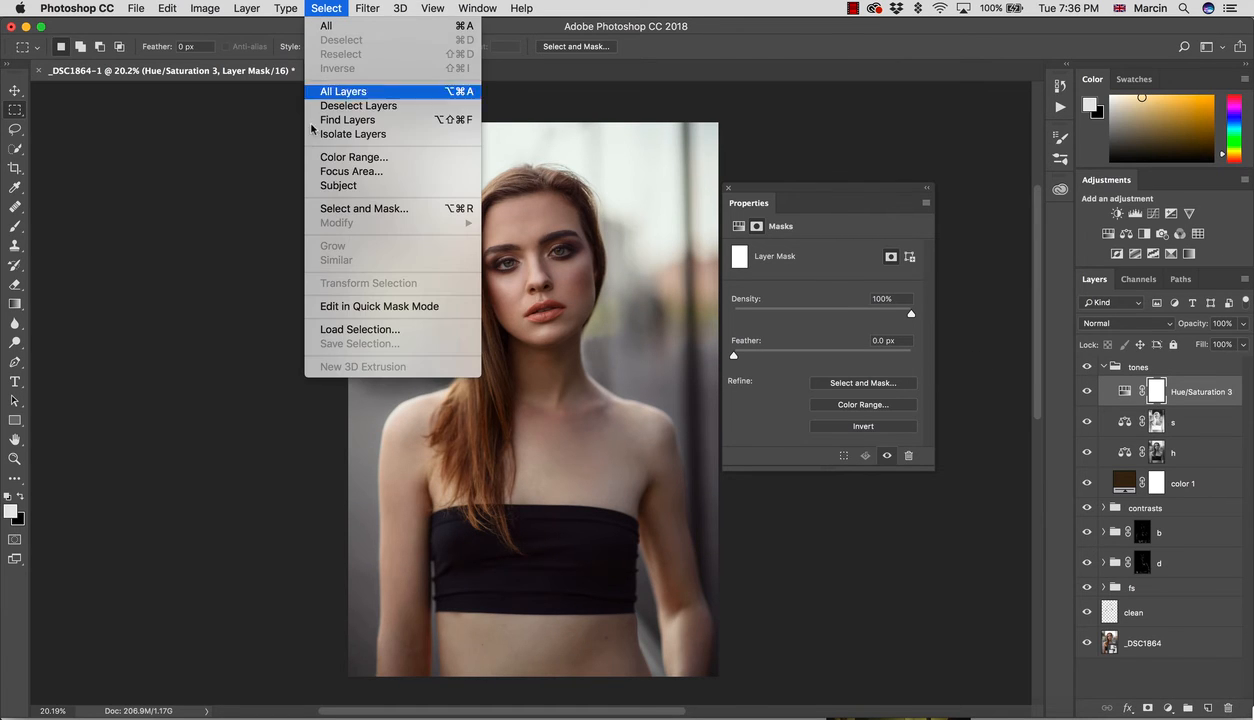
pyautogui.click(340, 157)
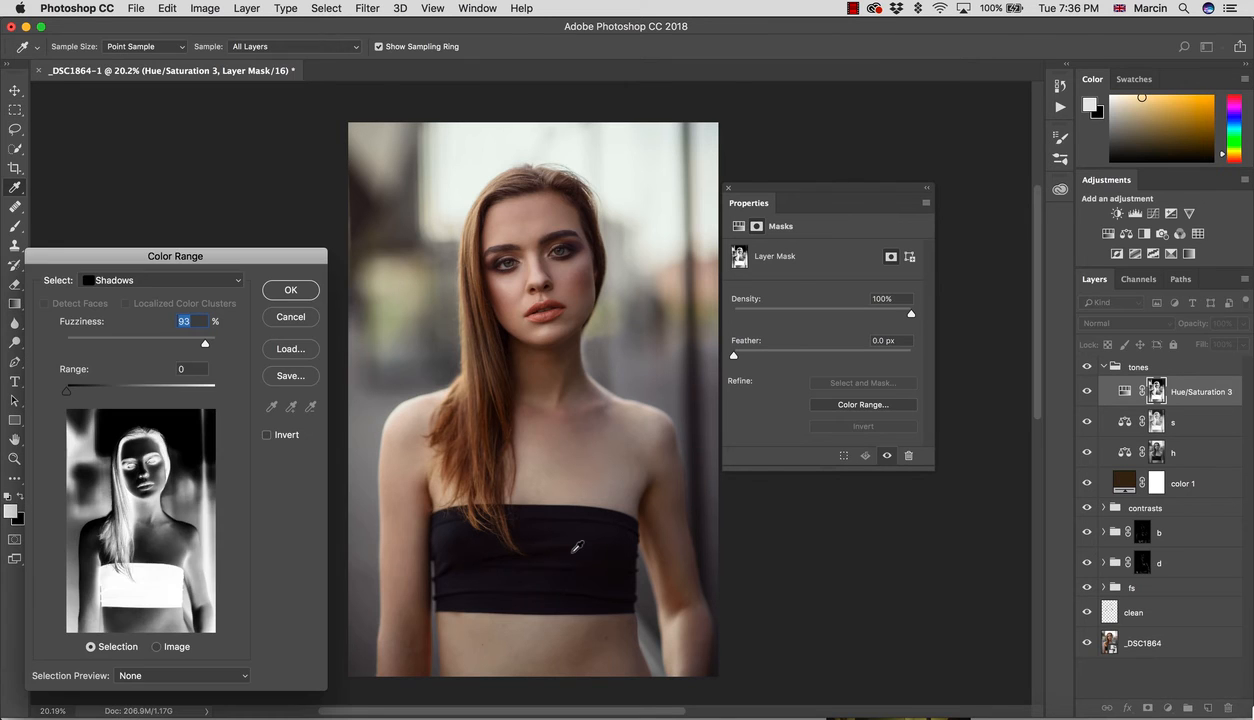
pyautogui.click(178, 284)
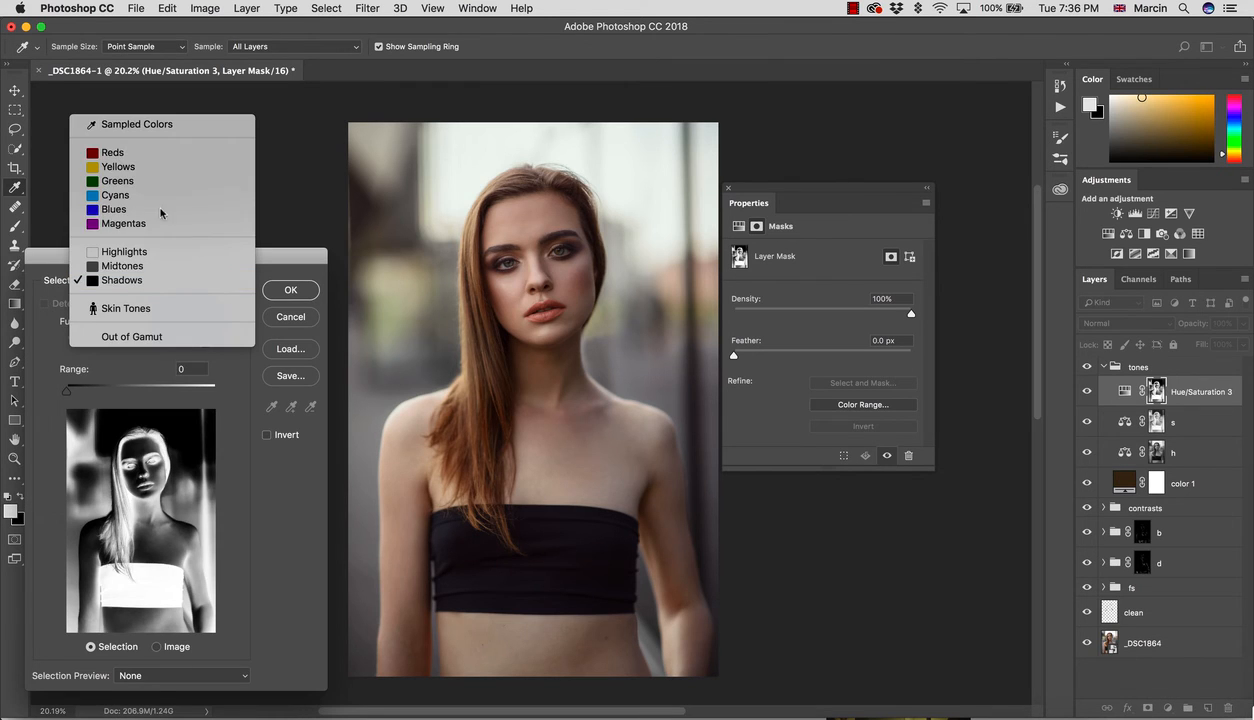
pyautogui.click(150, 124)
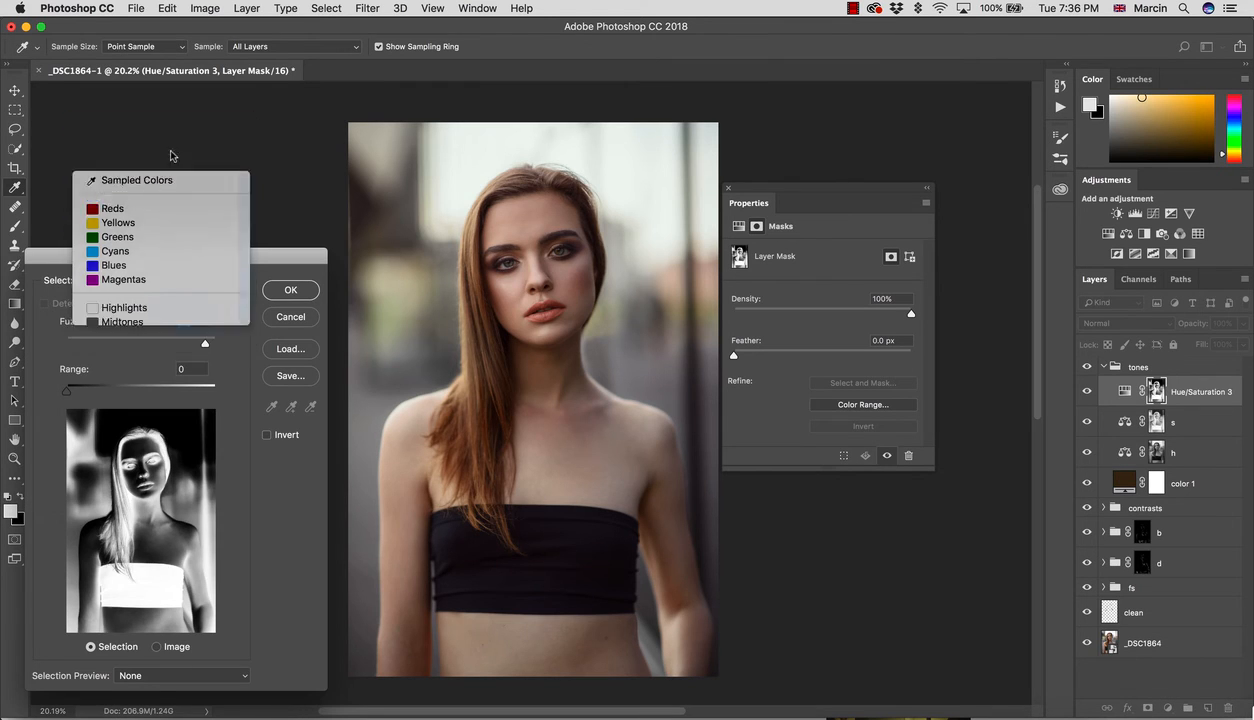
pyautogui.click(548, 540)
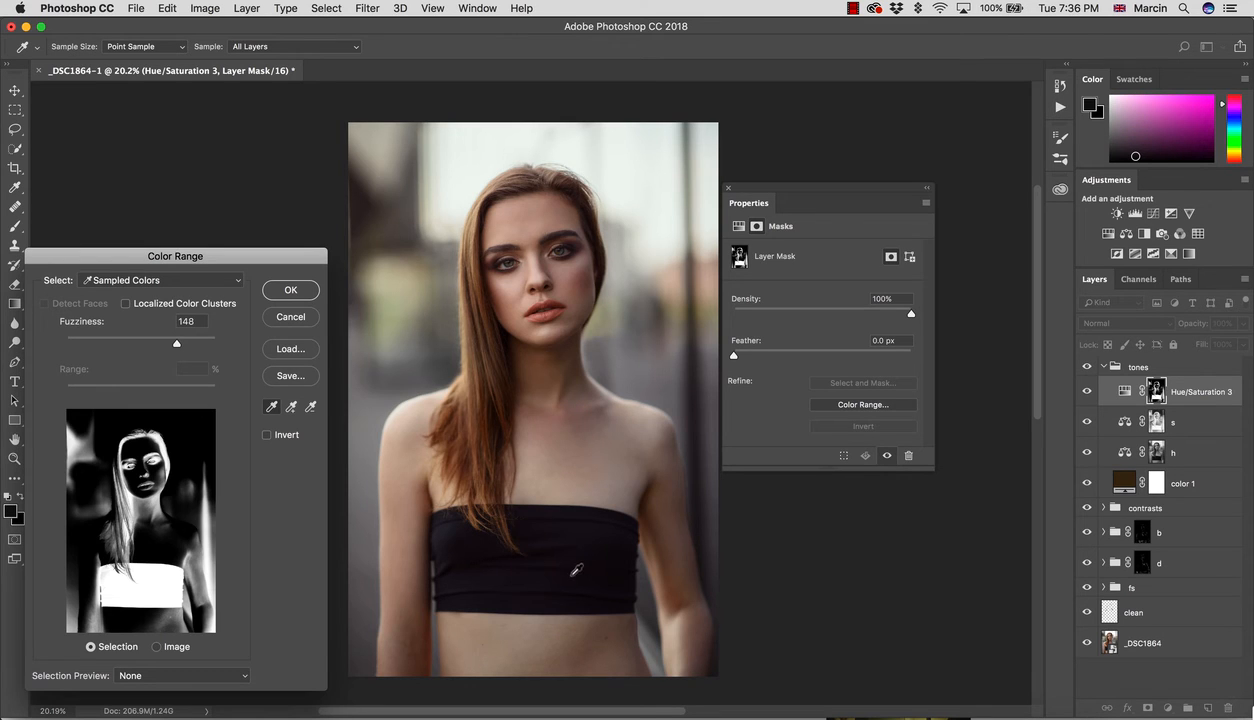
pyautogui.moveTo(176, 342); pyautogui.dragTo(123, 342)
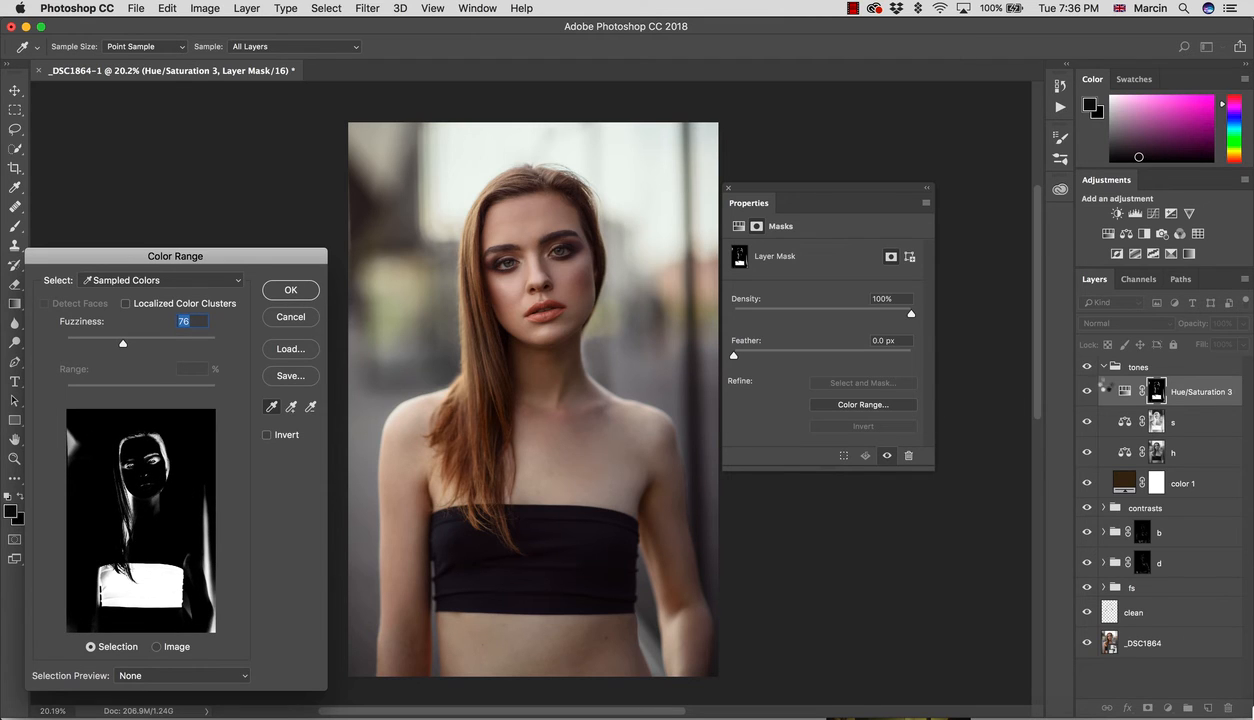
pyautogui.press('Return')
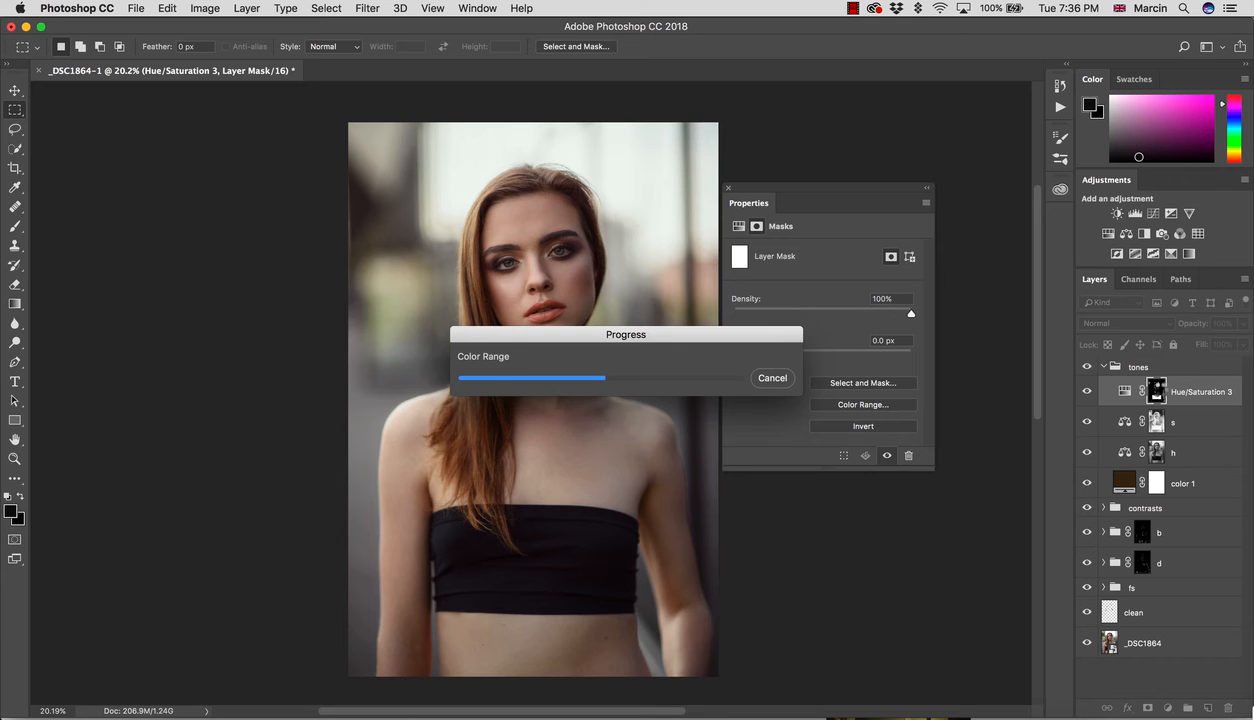
pyautogui.keyDown('alt'); pyautogui.click(1157, 392); pyautogui.keyUp('alt')
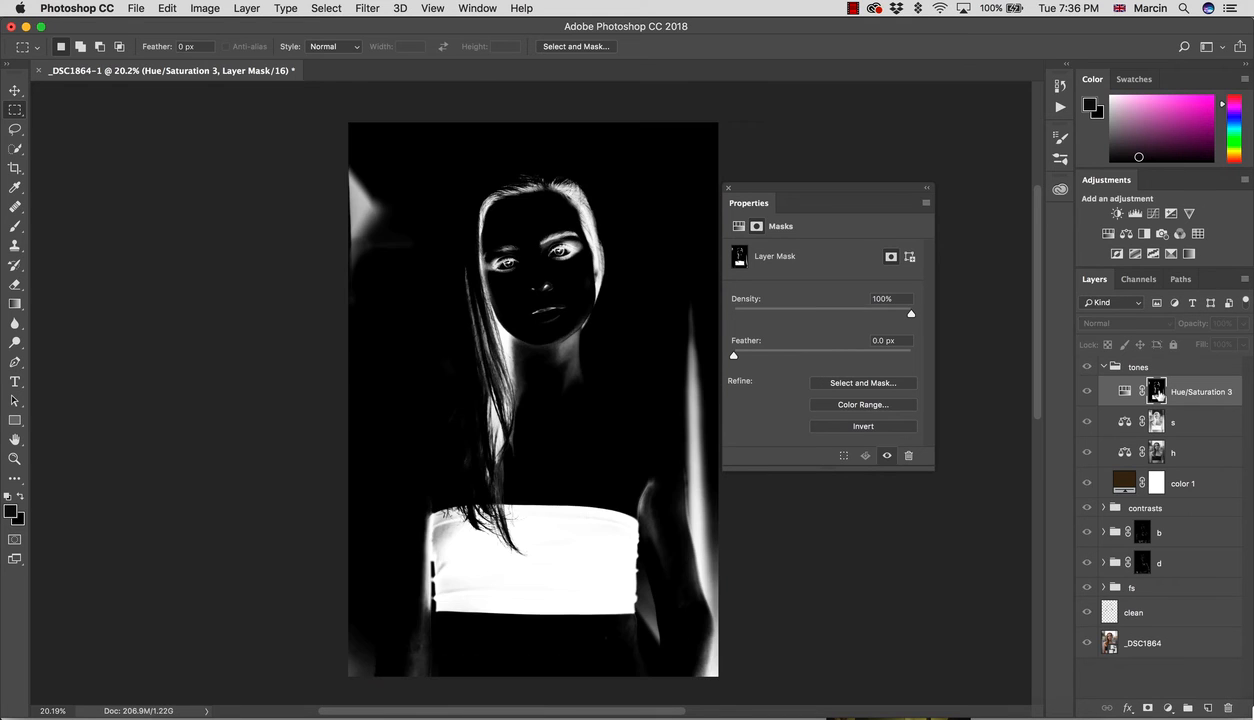
# Step: Paint black over stray mask areas: grey spots, face, hairline and the right-edge glow
pyautogui.press('b')
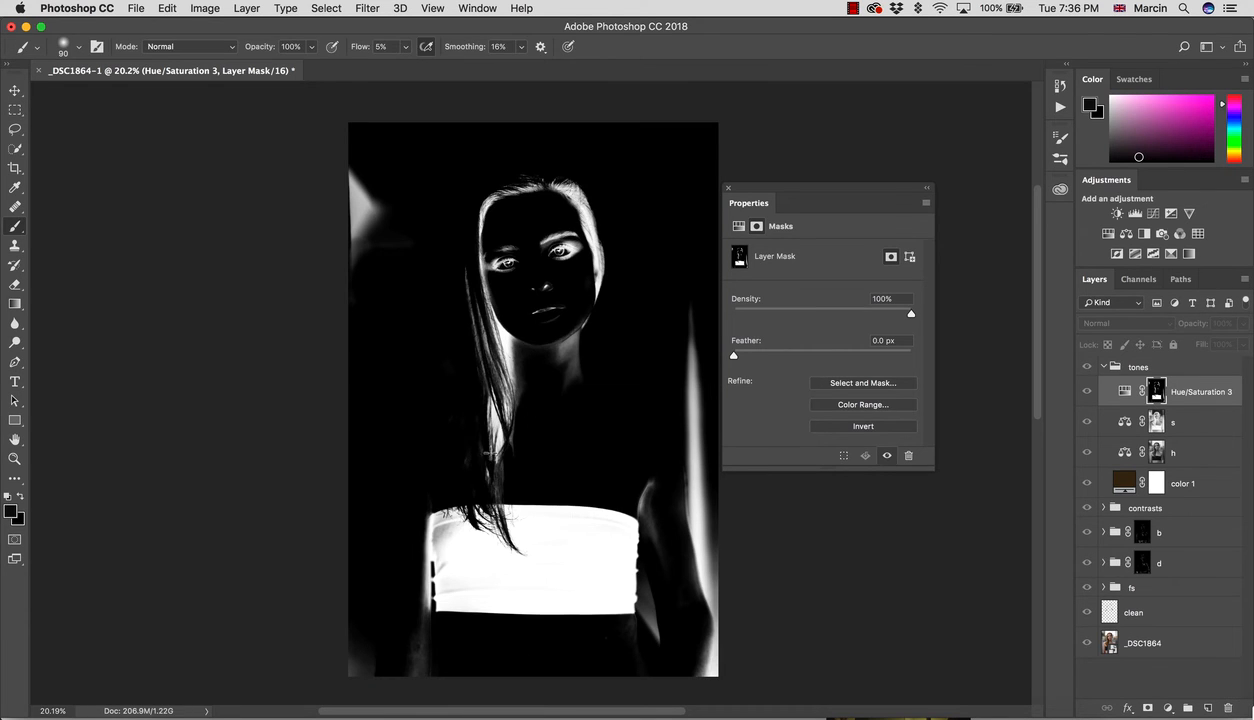
pyautogui.press('x')
pyautogui.press('x')
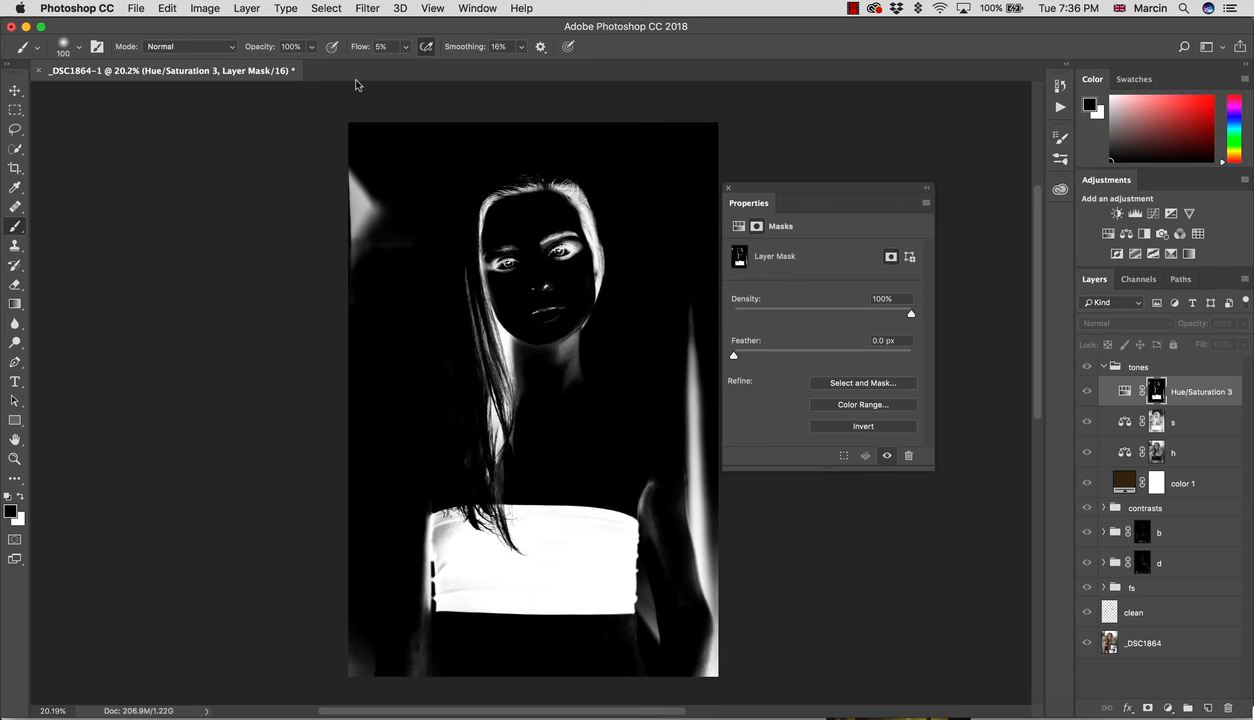
pyautogui.press(']')
pyautogui.press(']')
pyautogui.press(']')
pyautogui.press(']')
pyautogui.press(']')
pyautogui.moveTo(356, 50)
pyautogui.mouseDown()
pyautogui.moveTo(415, 61)
pyautogui.moveTo(441, 51)
pyautogui.mouseUp()
pyautogui.press(']')
pyautogui.press(']')
pyautogui.moveTo(382, 204); pyautogui.dragTo(384, 208)
pyautogui.press(']')
pyautogui.press(']')
pyautogui.press(']')
pyautogui.press(']')
pyautogui.press(']')
pyautogui.moveTo(375, 270)
pyautogui.mouseDown()
pyautogui.moveTo(362, 229)
pyautogui.moveTo(410, 193)
pyautogui.moveTo(470, 240)
pyautogui.moveTo(489, 313)
pyautogui.moveTo(568, 197)
pyautogui.moveTo(553, 186)
pyautogui.moveTo(586, 230)
pyautogui.moveTo(548, 213)
pyautogui.moveTo(531, 258)
pyautogui.moveTo(562, 277)
pyautogui.moveTo(470, 304)
pyautogui.moveTo(473, 345)
pyautogui.moveTo(572, 420)
pyautogui.moveTo(503, 425)
pyautogui.moveTo(531, 451)
pyautogui.moveTo(467, 442)
pyautogui.moveTo(632, 284)
pyautogui.moveTo(705, 371)
pyautogui.mouseUp()
pyautogui.moveTo(719, 516)
pyautogui.mouseDown()
pyautogui.moveTo(696, 402)
pyautogui.moveTo(686, 496)
pyautogui.mouseUp()
pyautogui.press('[')
pyautogui.press('[')
pyautogui.press('[')
pyautogui.press('[')
pyautogui.moveTo(654, 451)
pyautogui.mouseDown()
pyautogui.moveTo(666, 582)
pyautogui.moveTo(655, 643)
pyautogui.mouseUp()
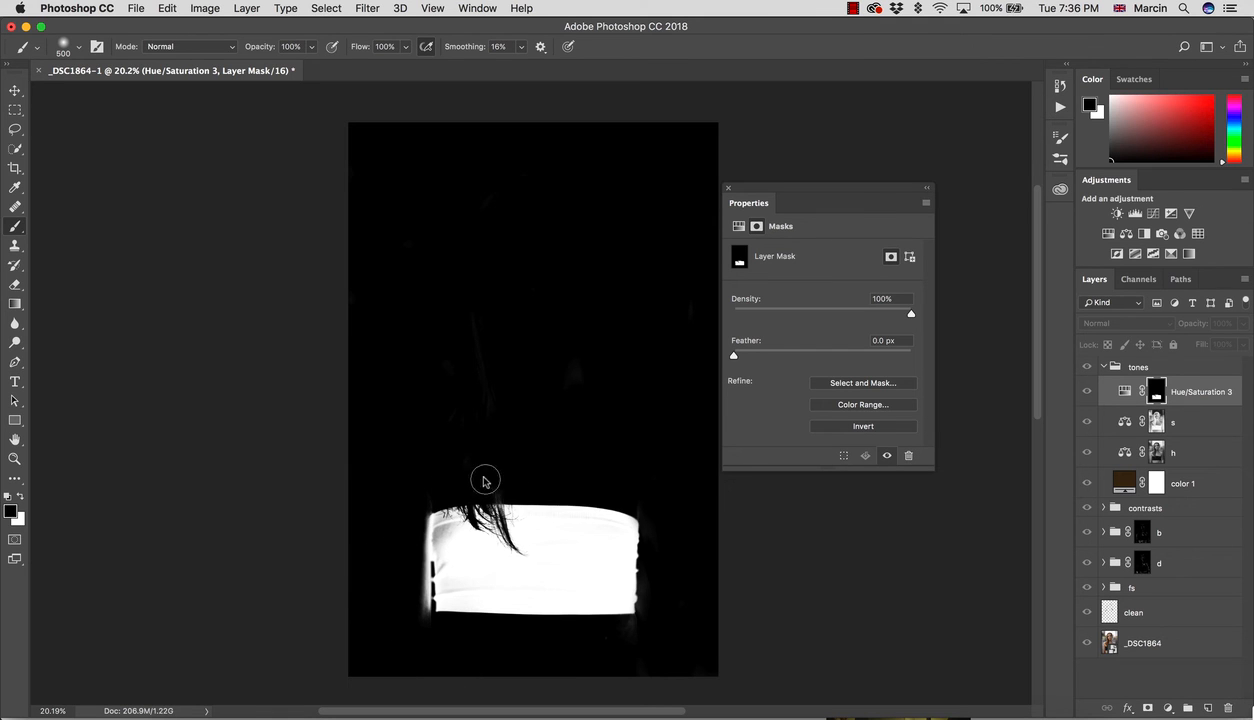
# Step: Soften the Hue/Saturation 3 mask with a 30-pixel Gaussian Blur
pyautogui.keyDown('alt'); pyautogui.click(1157, 392); pyautogui.keyUp('alt')
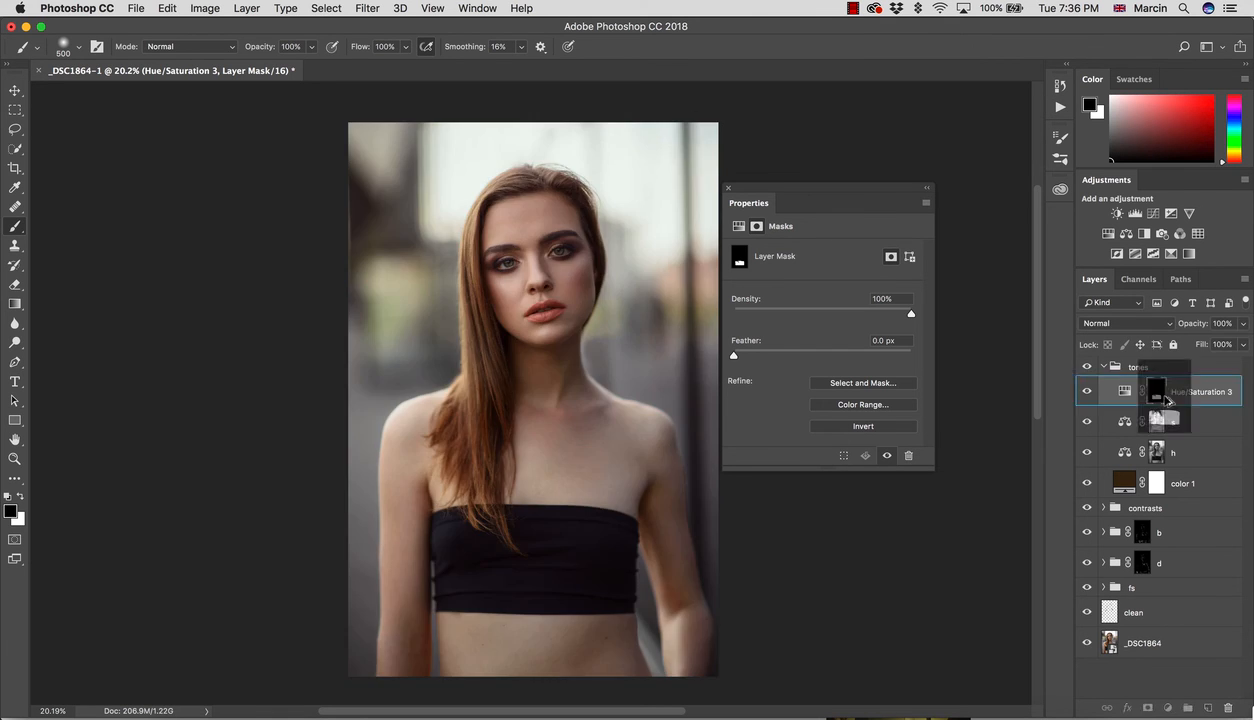
pyautogui.keyDown('alt'); pyautogui.click(1157, 392); pyautogui.keyUp('alt')
pyautogui.click(367, 8)
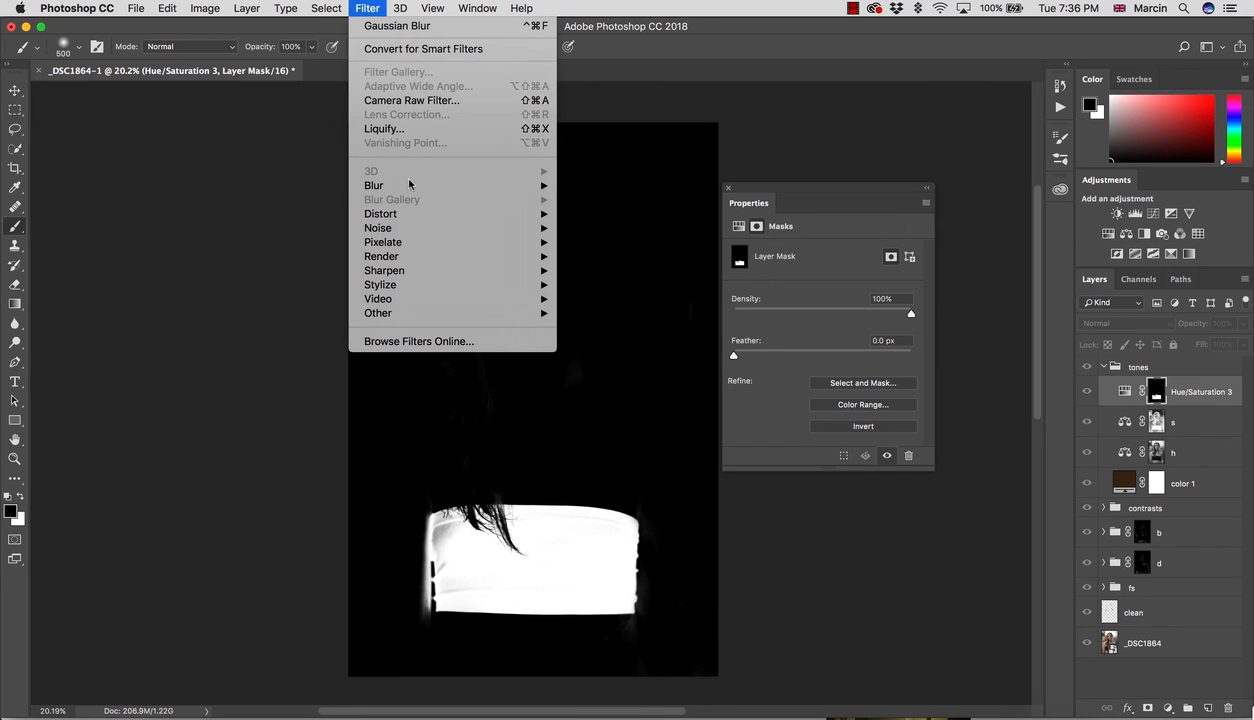
pyautogui.moveTo(418, 185)
pyautogui.click(575, 240)
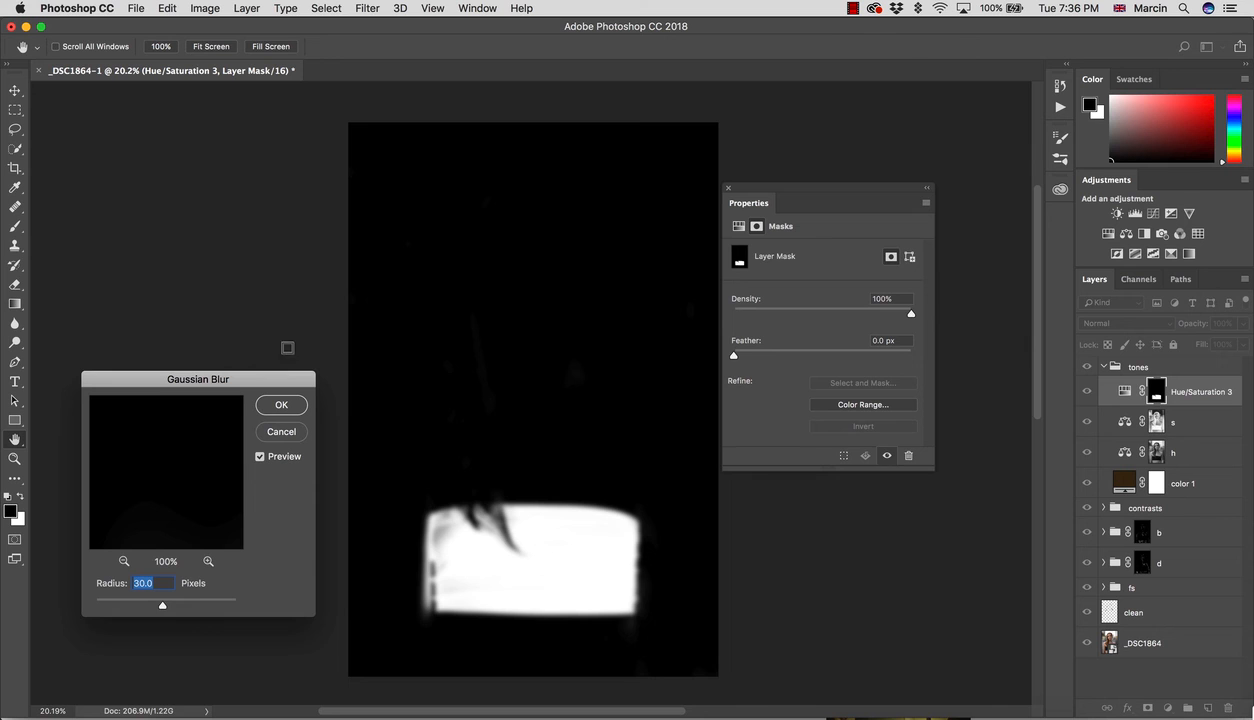
pyautogui.click(281, 403)
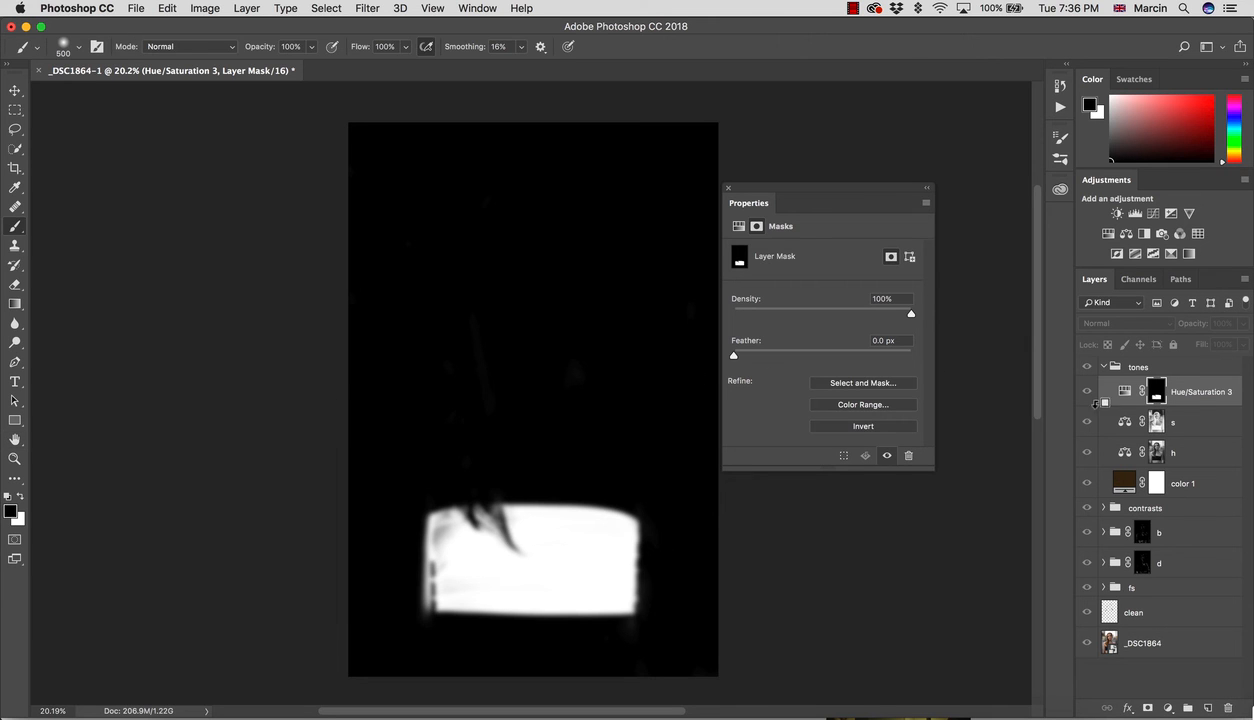
pyautogui.click(1125, 392)
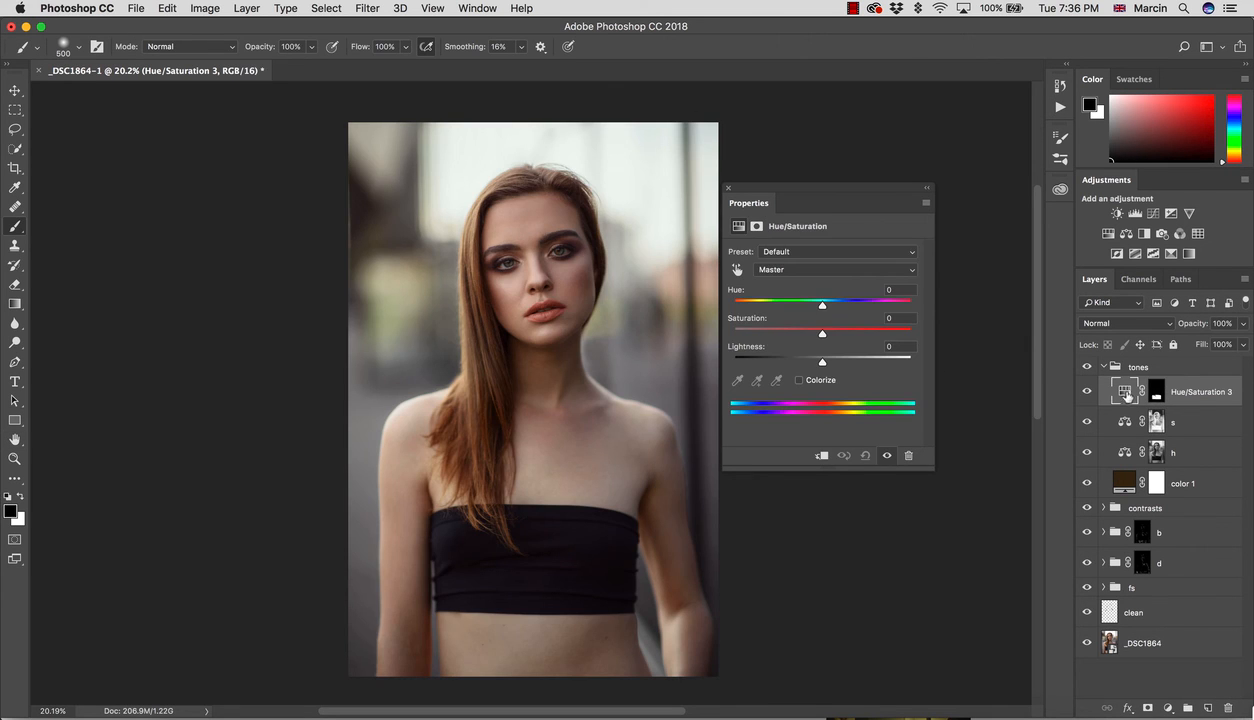
# Step: Lower Hue/Saturation 3 saturation to -19, comparing with the layer toggled off and on
pyautogui.moveTo(820, 342)
pyautogui.mouseDown()
pyautogui.moveTo(789, 330)
pyautogui.moveTo(806, 336)
pyautogui.mouseUp()
pyautogui.moveTo(824, 308)
pyautogui.mouseDown()
pyautogui.moveTo(812, 307)
pyautogui.moveTo(853, 307)
pyautogui.moveTo(800, 307)
pyautogui.moveTo(823, 307)
pyautogui.mouseUp()
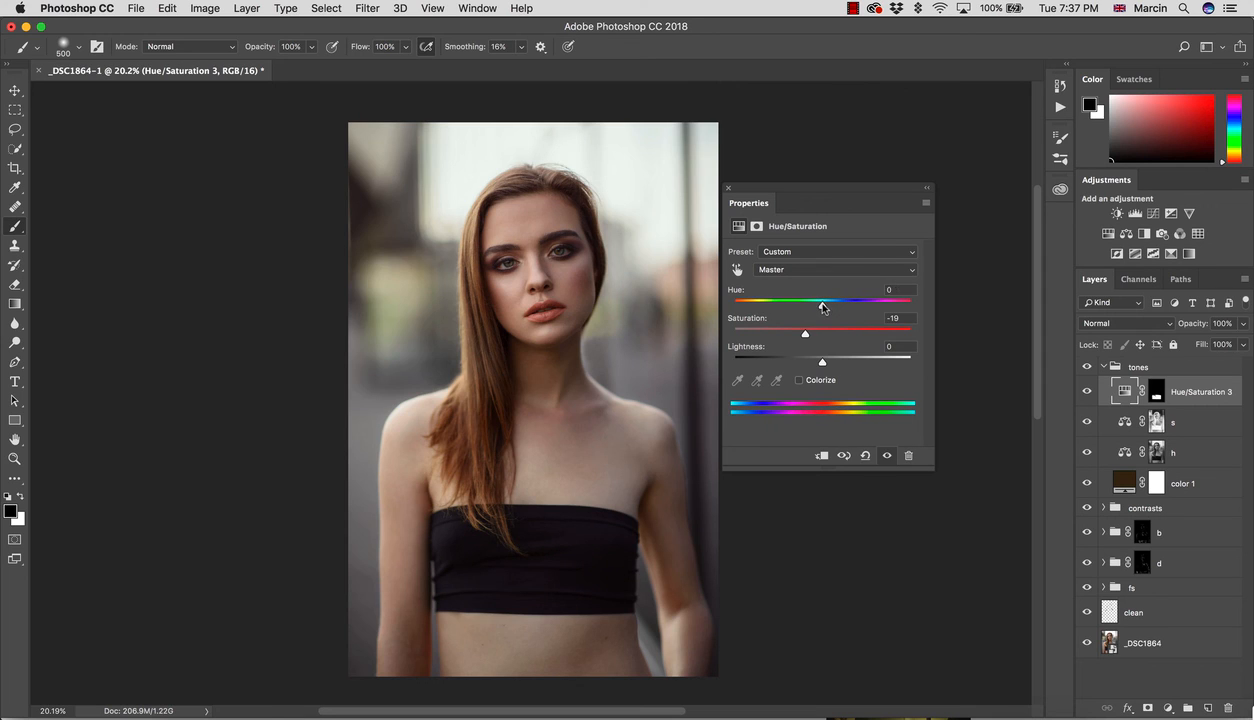
pyautogui.click(1088, 392)
pyautogui.click(1088, 392)
pyautogui.click(1088, 392)
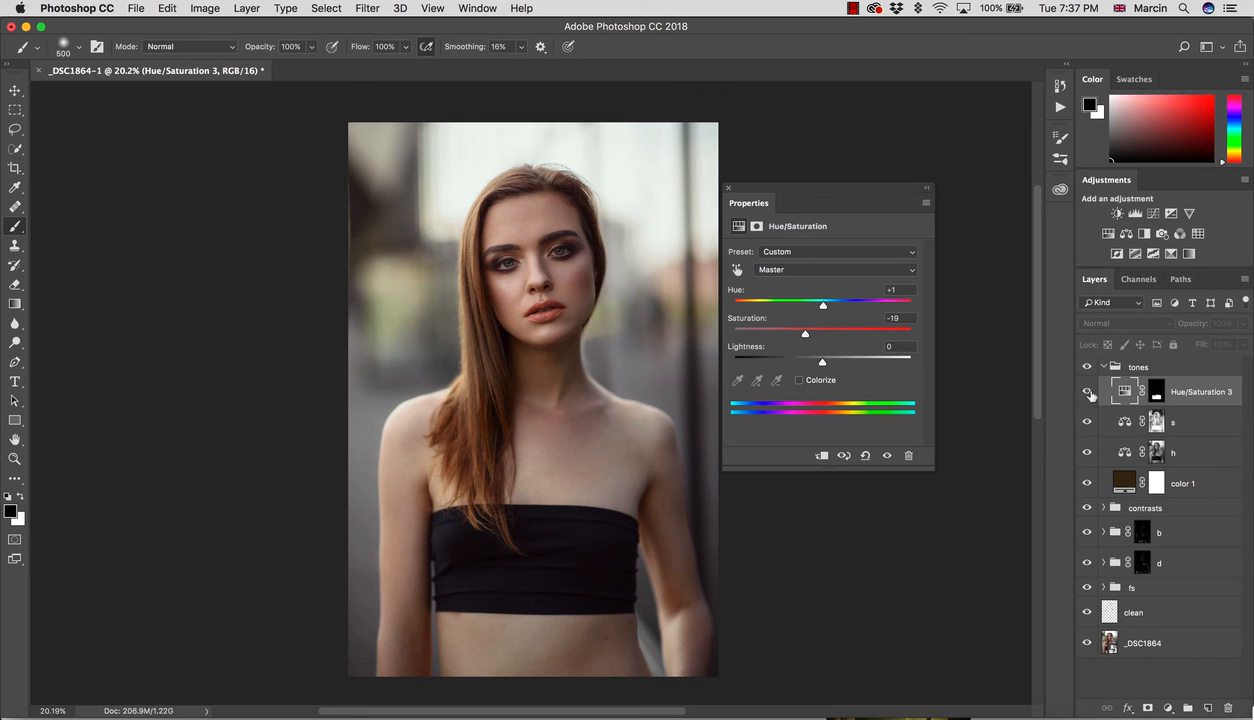
pyautogui.click(1087, 390)
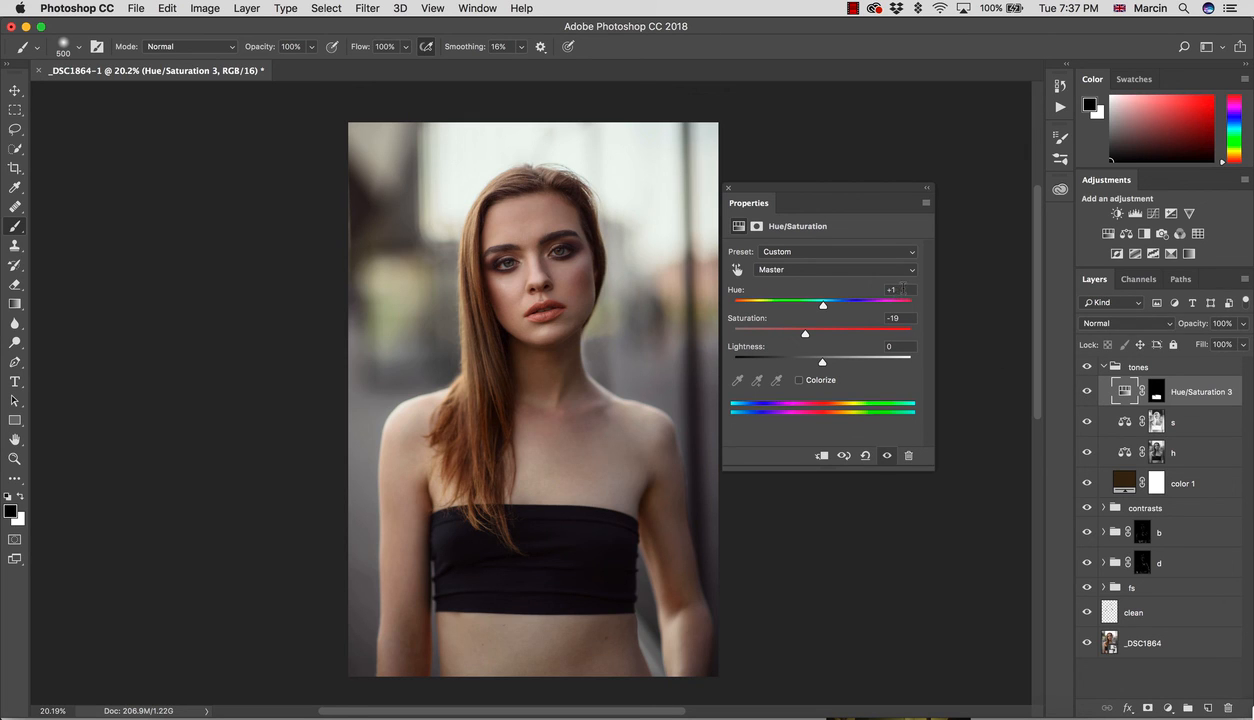
# Step: Reset the hue to 0 and close Properties, comparing with the tones group toggled
pyautogui.click(905, 291)
pyautogui.click(1086, 368)
pyautogui.click(1088, 368)
pyautogui.moveTo(902, 291); pyautogui.dragTo(884, 291)
pyautogui.write('0')
pyautogui.click(728, 188)
pyautogui.click(1087, 367)
pyautogui.click(1088, 368)
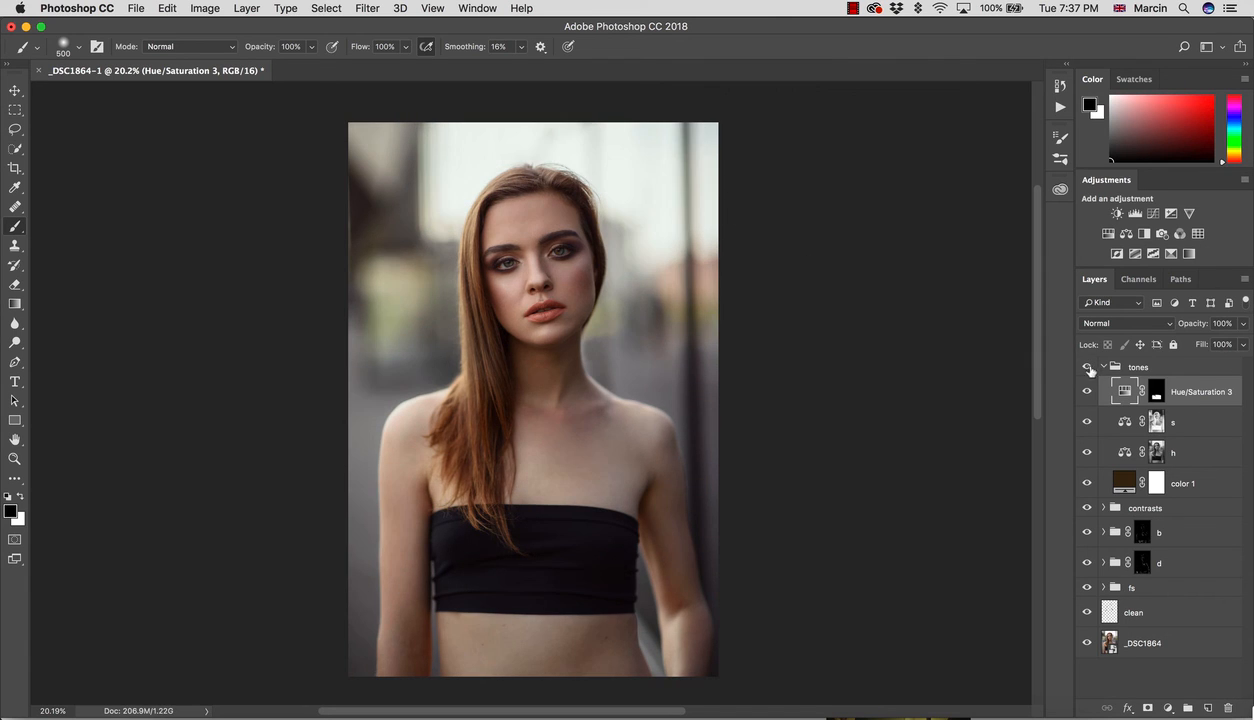
# Step: Compare Hue/Saturation 3 on and off, then collapse the tones group and keep it visible
pyautogui.click(1089, 394)
pyautogui.click(1090, 395)
pyautogui.click(1102, 366)
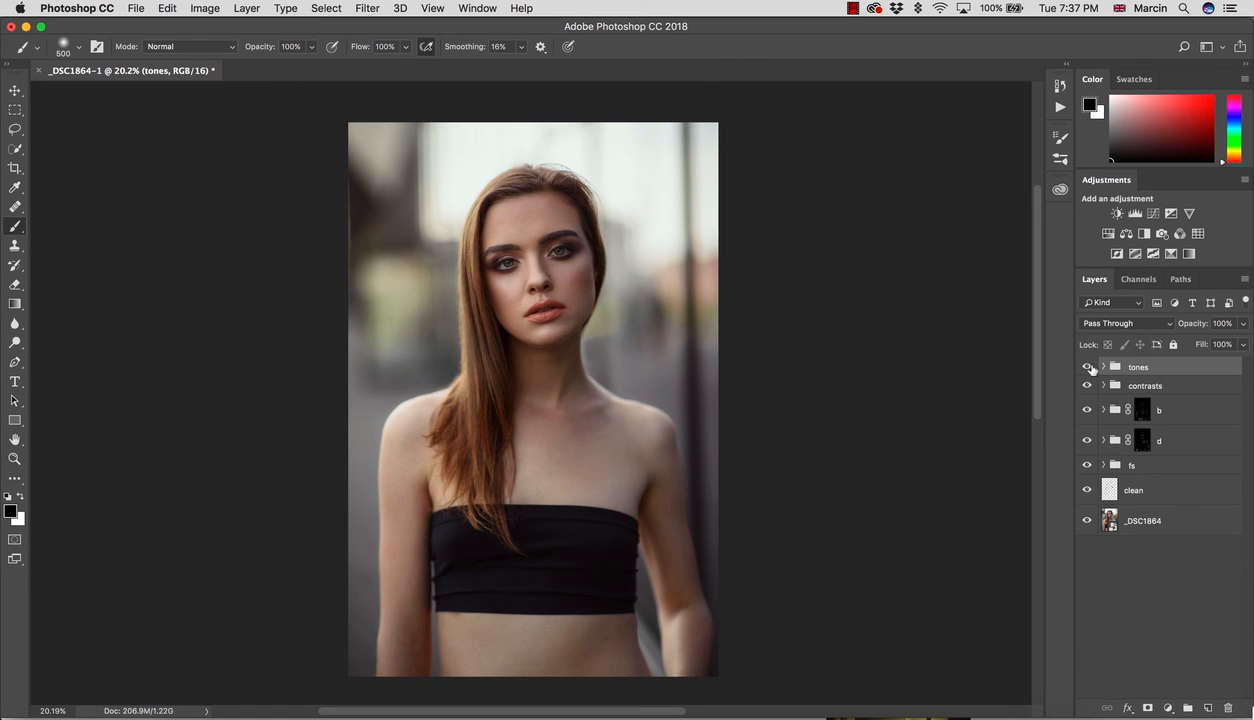
pyautogui.click(1087, 367)
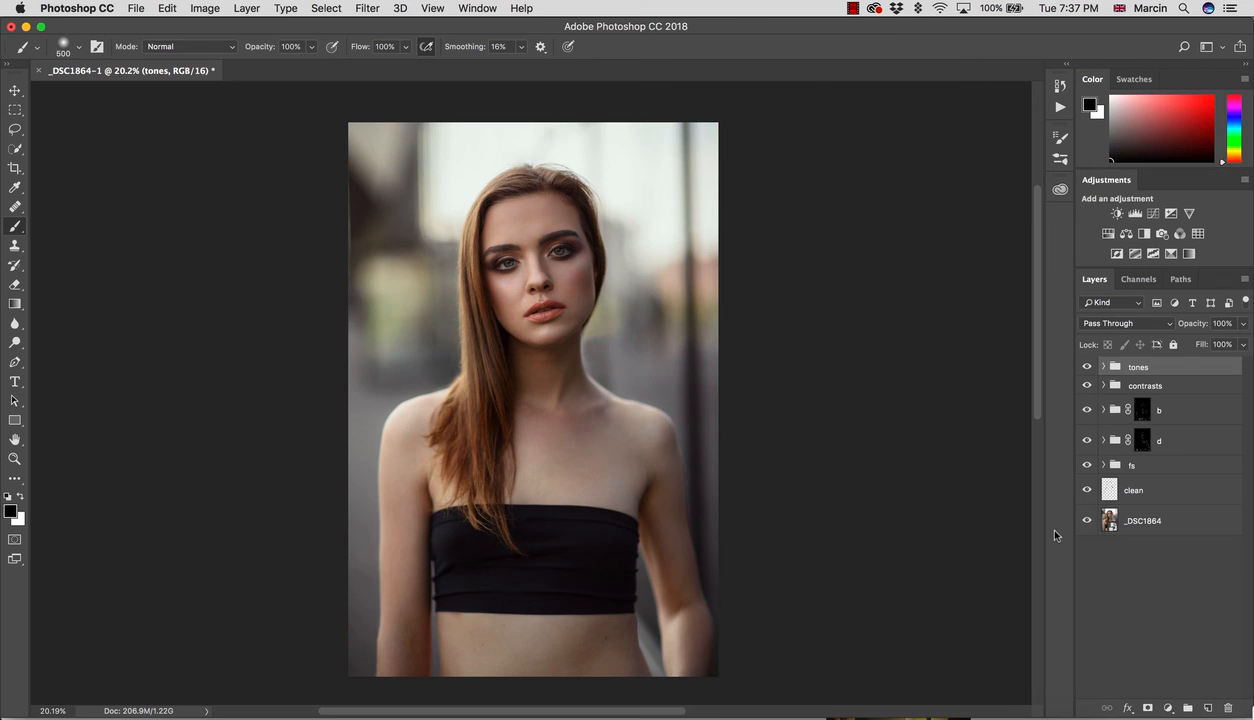